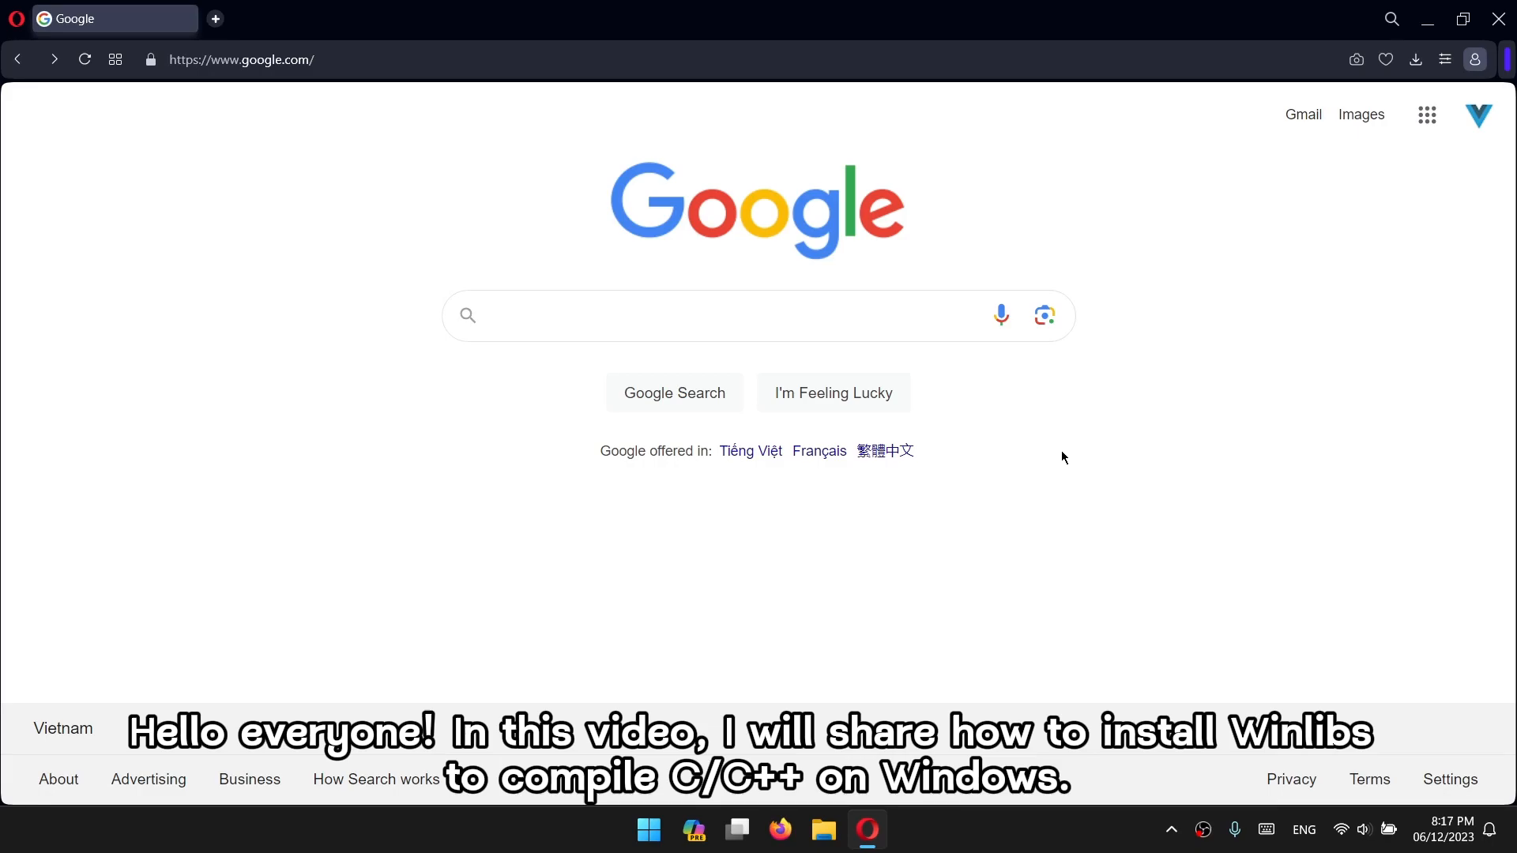
- Search the web for "winlib" and open the WinLibs GCC+MinGW-w64 compiler website
{"action": "left_click", "coordinate": [842, 310]}
{"action": "type", "text": "winlib"}
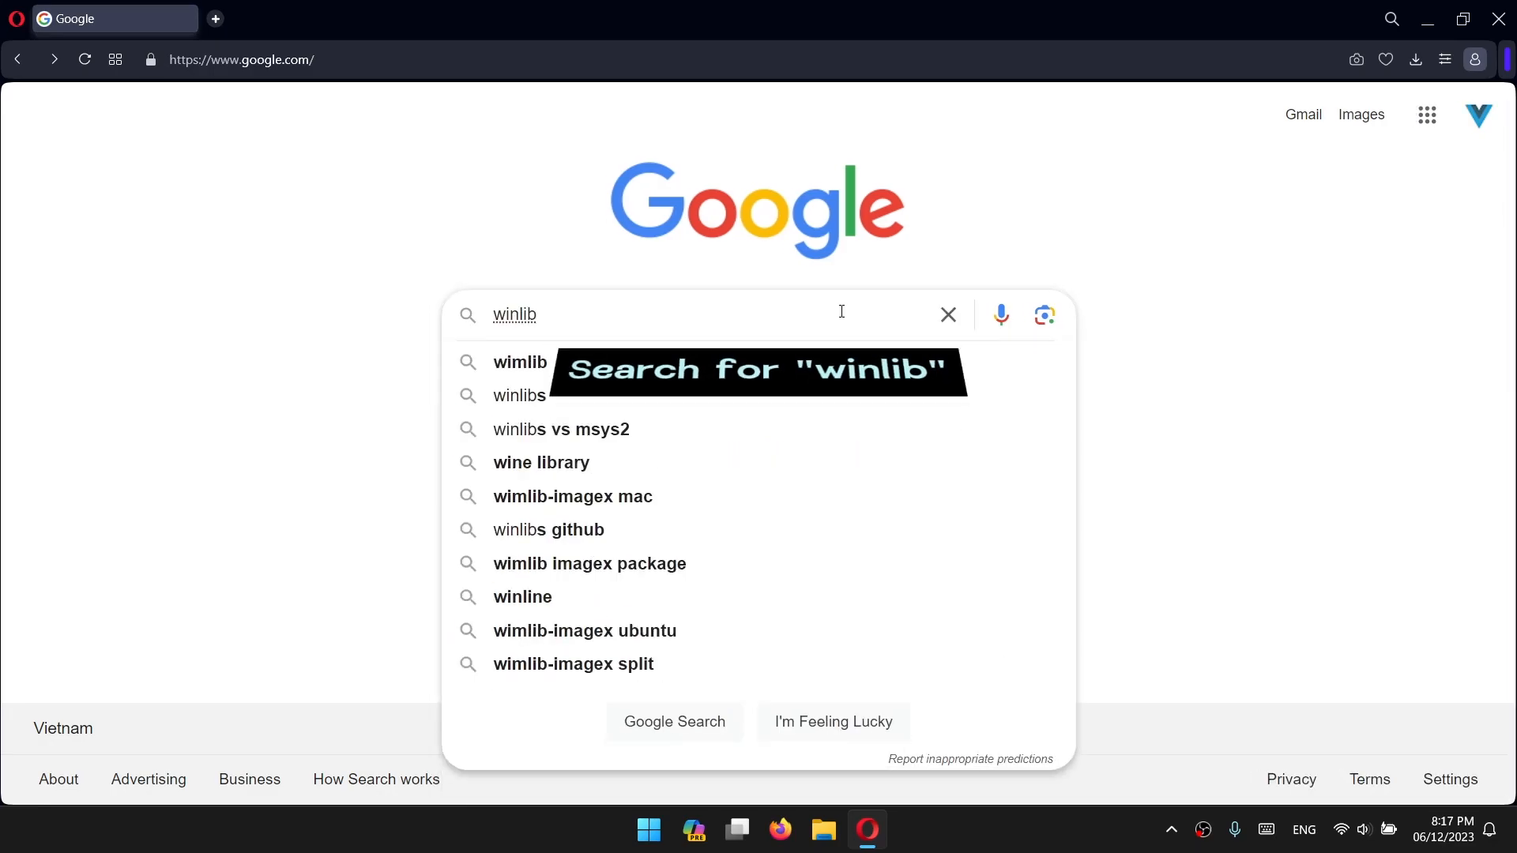
{"action": "key", "text": "Return"}
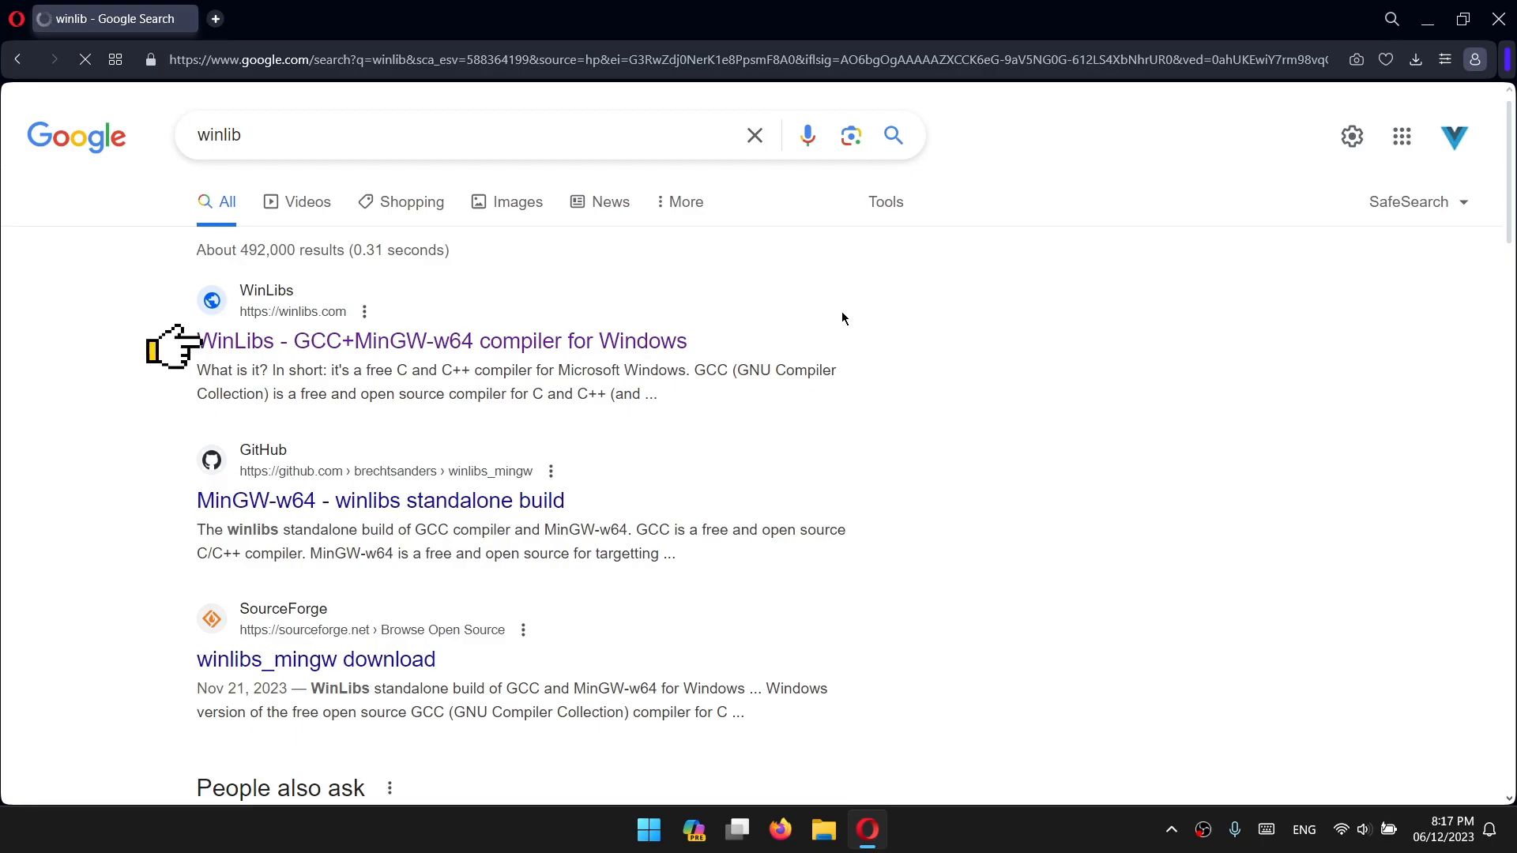
{"action": "left_click", "coordinate": [623, 348]}
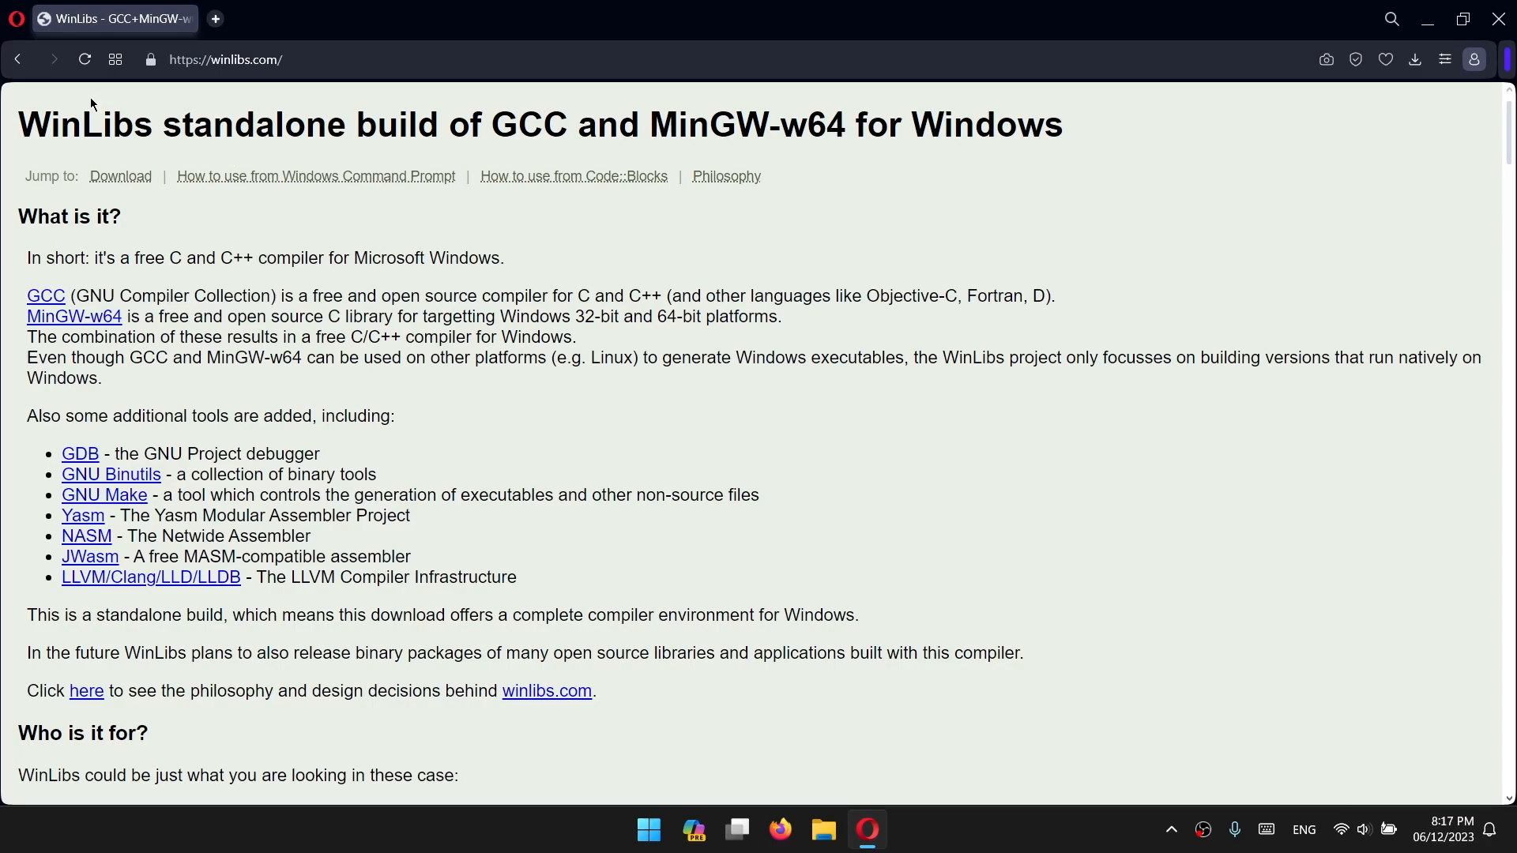
- Download the Win64 Zip archive of GCC 13.2.0 (POSIX threads, UCRT, release 3) with LLVM/Clang/LLD/LLDB 17.0.5 to the Desktop
{"action": "left_click", "coordinate": [16, 18]}
{"action": "left_click", "coordinate": [189, 182]}
{"action": "left_click", "coordinate": [189, 183]}
{"action": "left_click", "coordinate": [190, 183]}
{"action": "left_click", "coordinate": [190, 182]}
{"action": "left_click", "coordinate": [782, 271]}
{"action": "scroll", "coordinate": [785, 273], "scroll_direction": "down", "scroll_amount": 20}
{"action": "scroll", "coordinate": [785, 272], "scroll_direction": "down", "scroll_amount": 10}
{"action": "key", "text": "ctrl+minus"}
{"action": "scroll", "coordinate": [1473, 308], "scroll_direction": "up", "scroll_amount": 1}
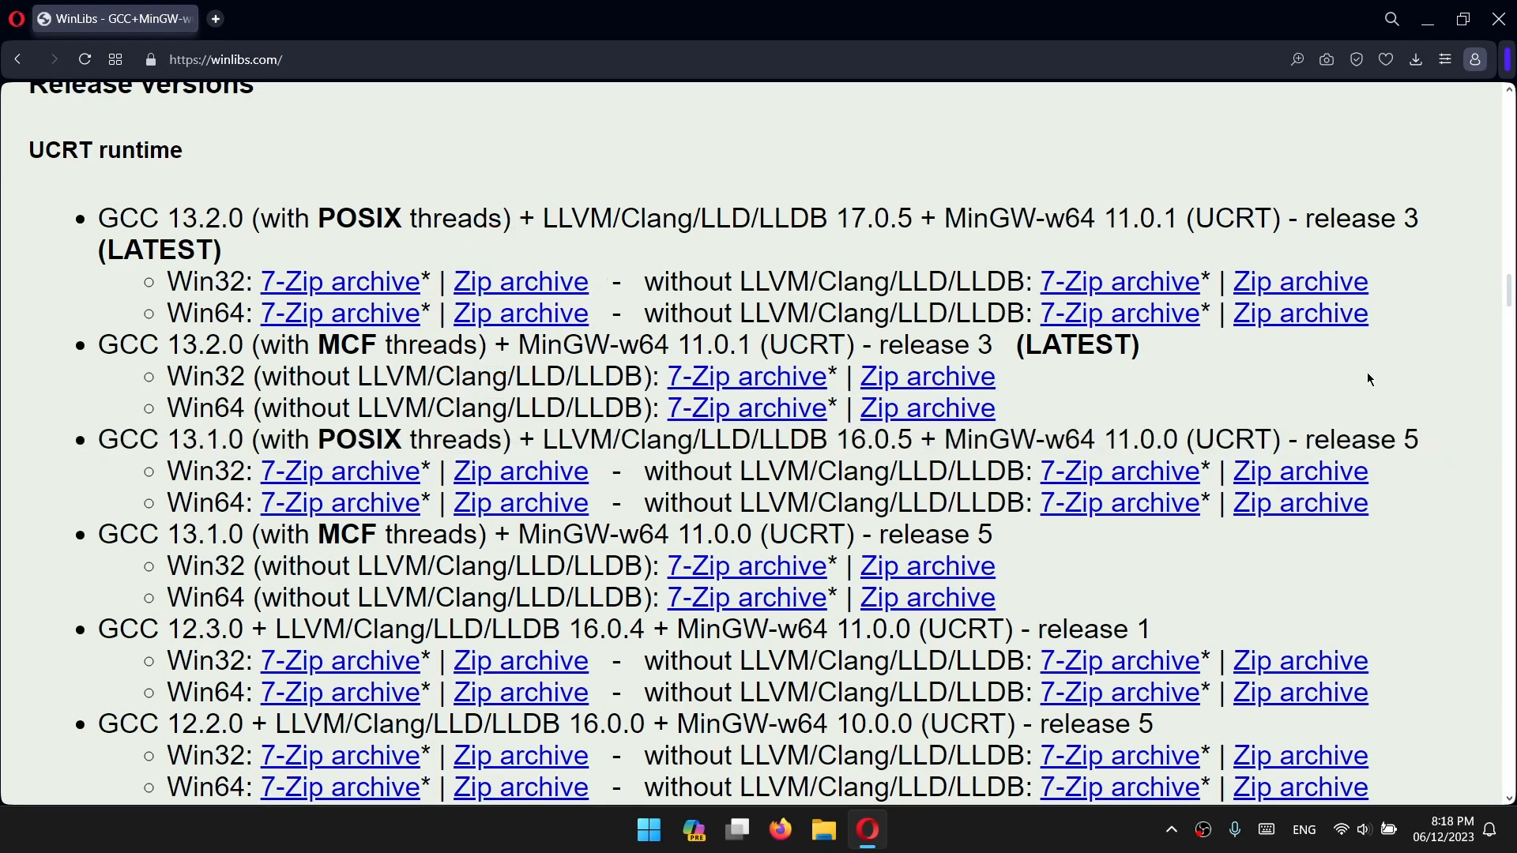
{"action": "left_click", "coordinate": [536, 320]}
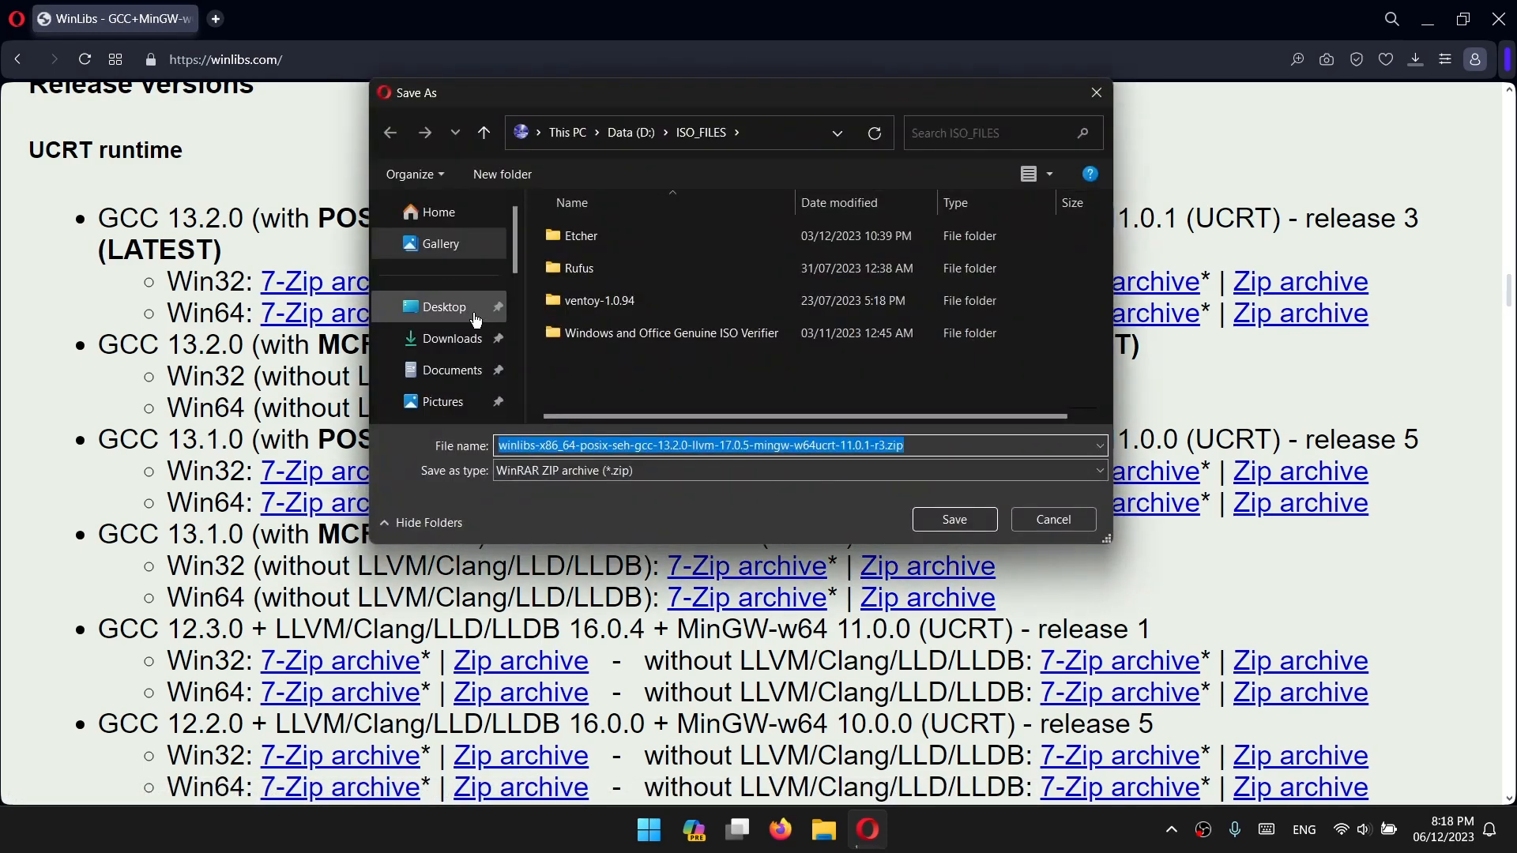
{"action": "left_click", "coordinate": [469, 316]}
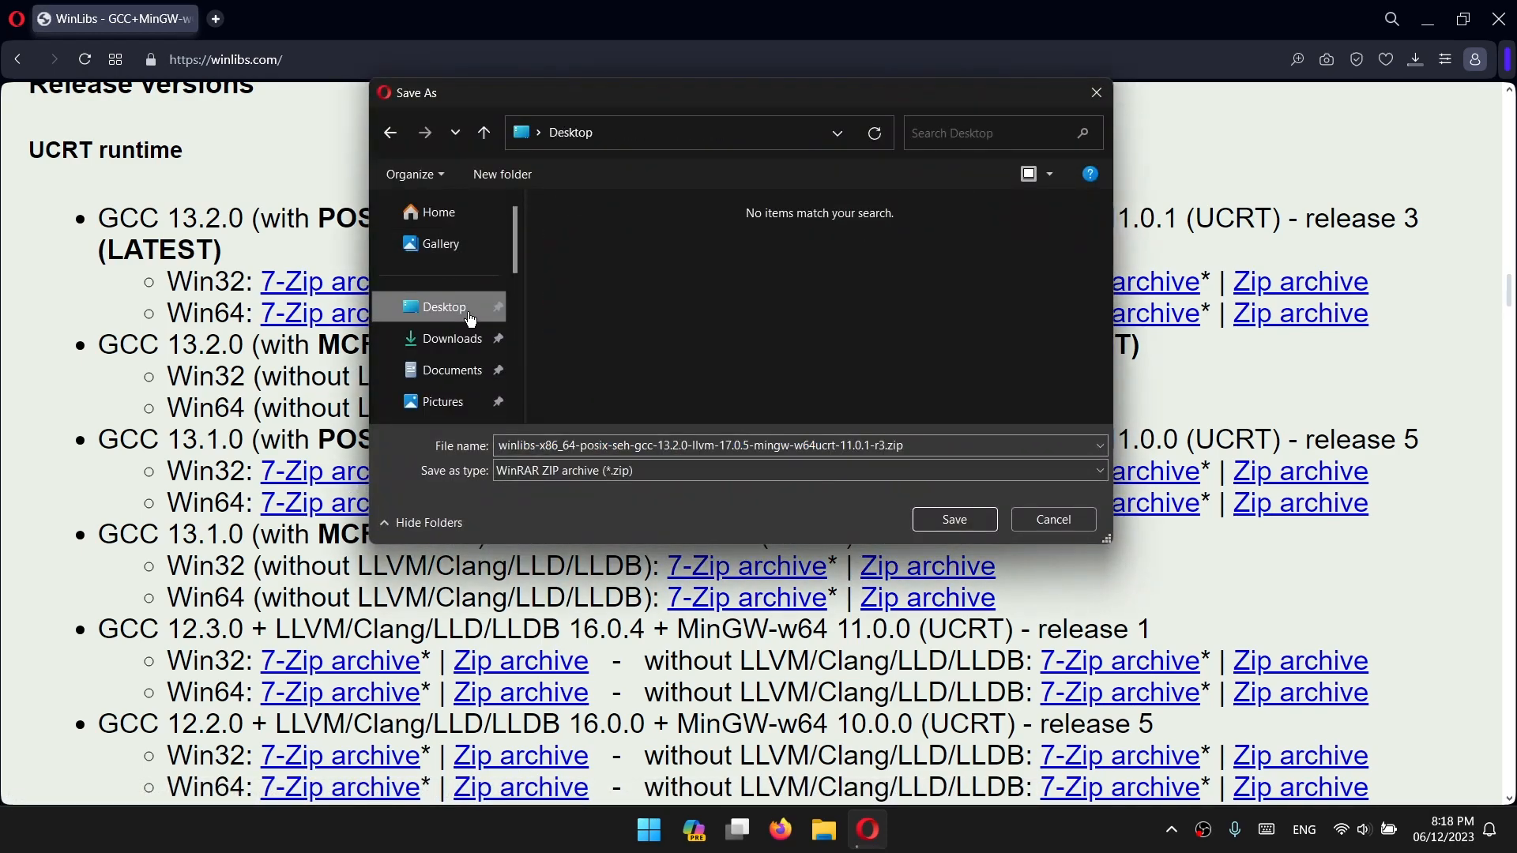
{"action": "left_click", "coordinate": [964, 525]}
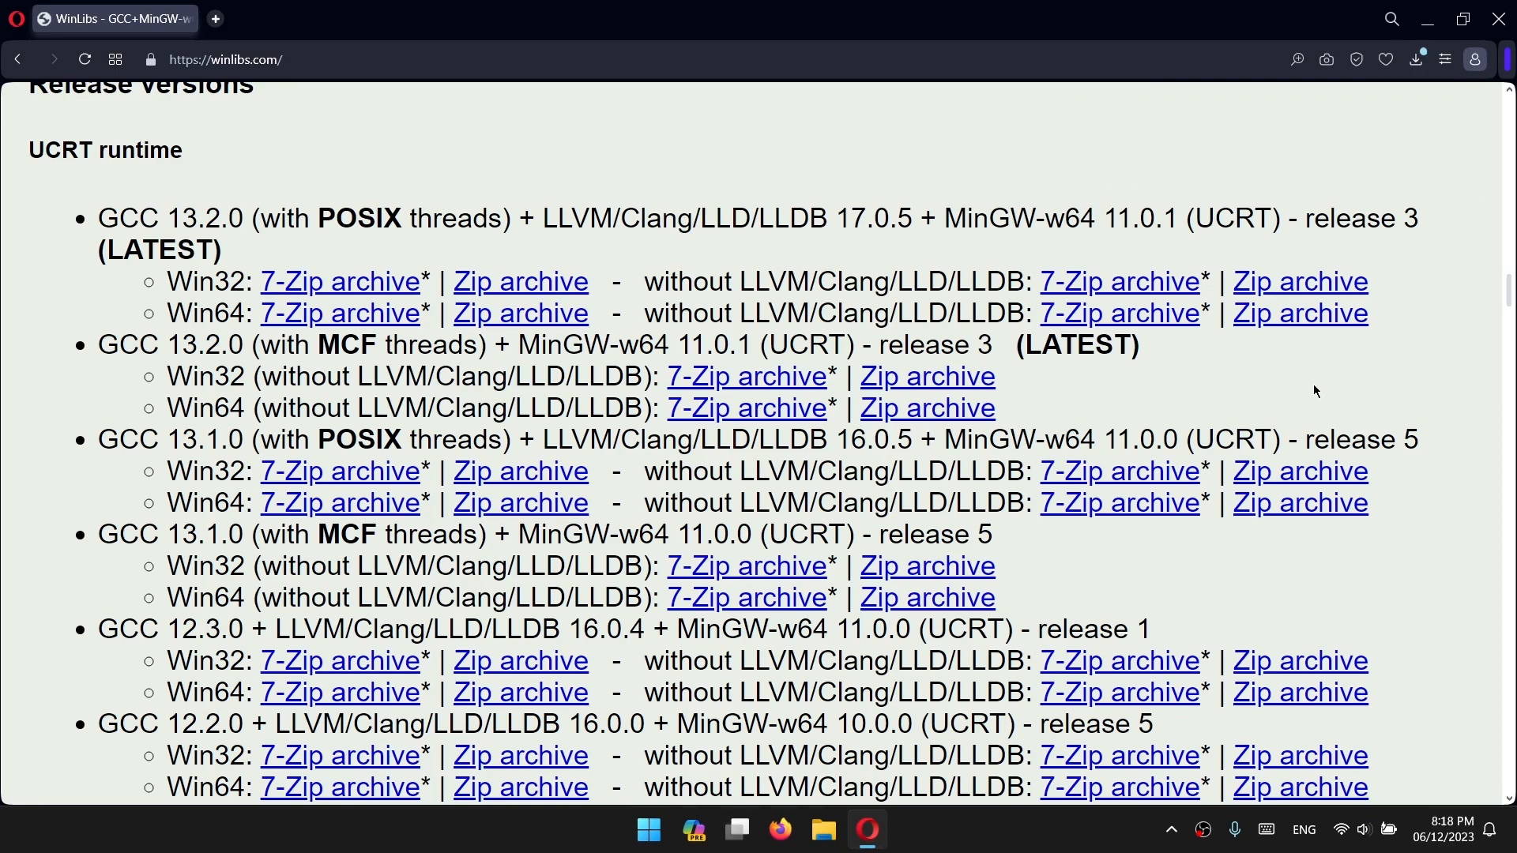
- Show the downloaded WinLibs archive in its folder and widen the Name column to fit the full file name
{"action": "scroll", "coordinate": [1313, 384], "scroll_direction": "down", "scroll_amount": 3}
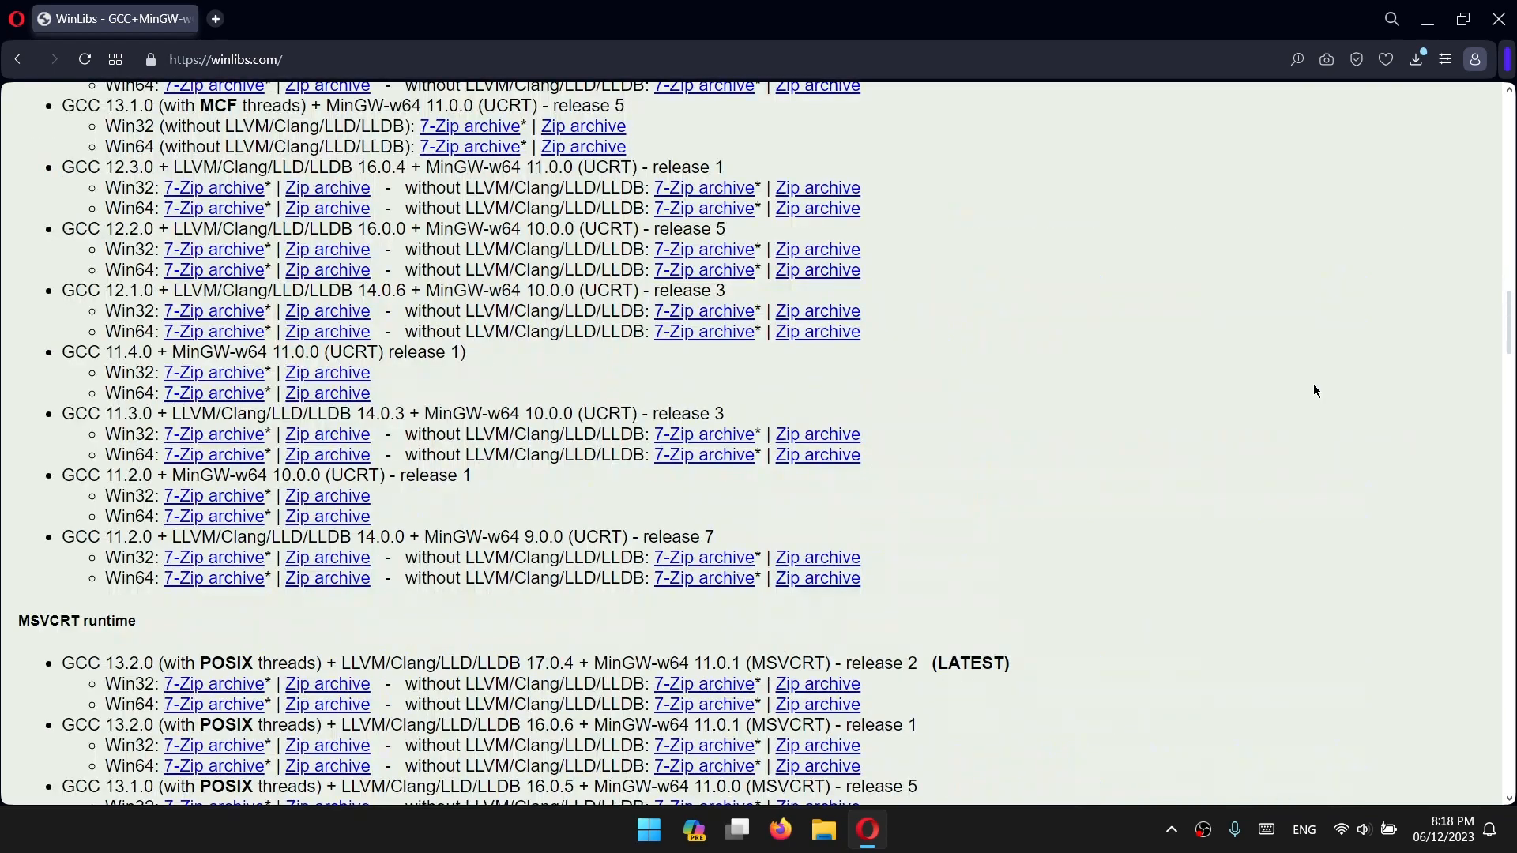
{"action": "left_click", "coordinate": [1415, 59]}
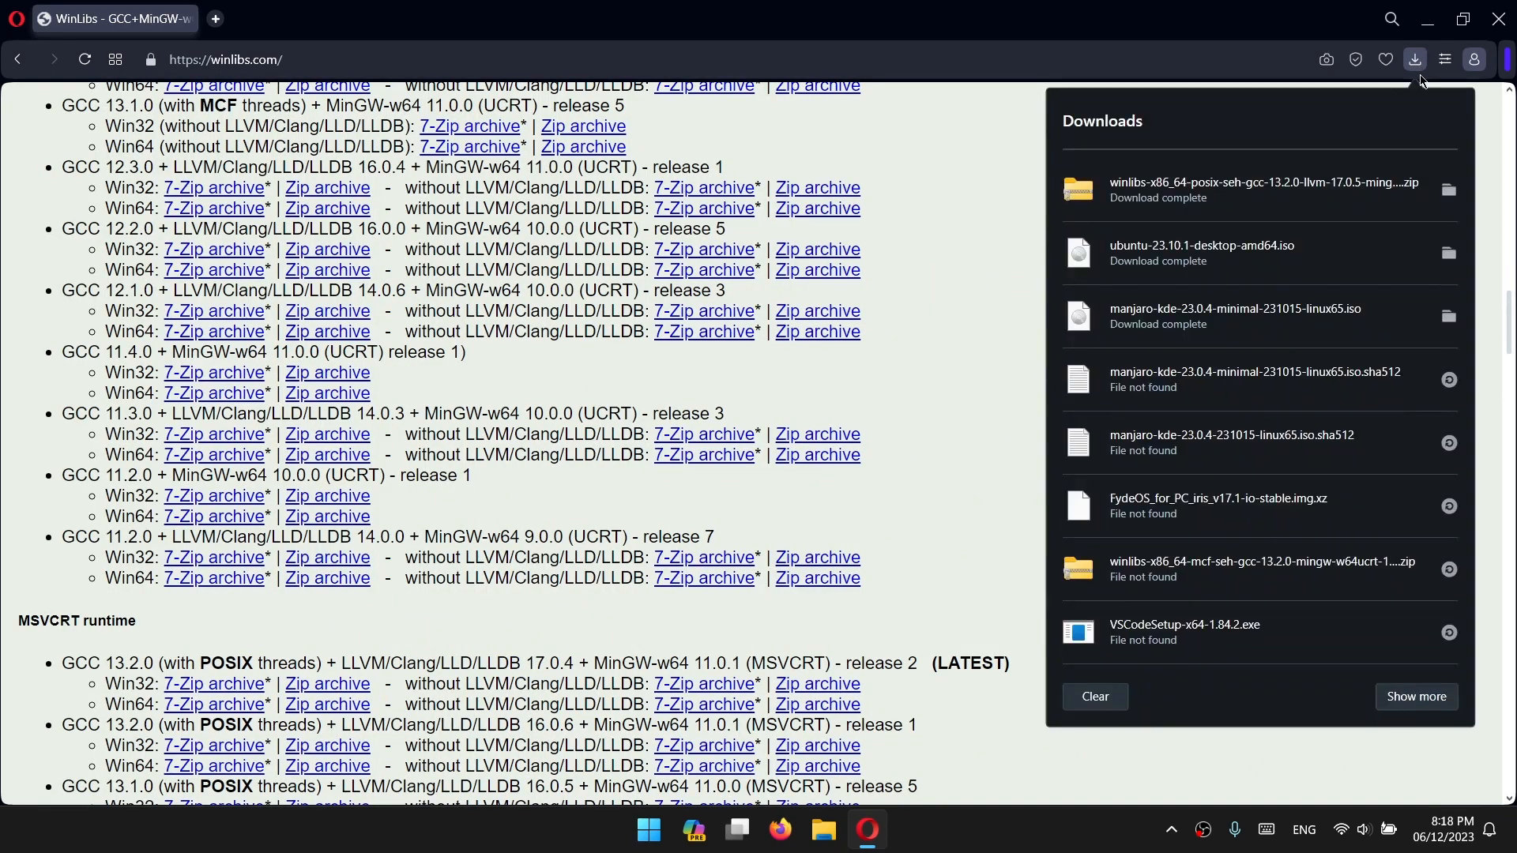
{"action": "left_click", "coordinate": [1453, 194]}
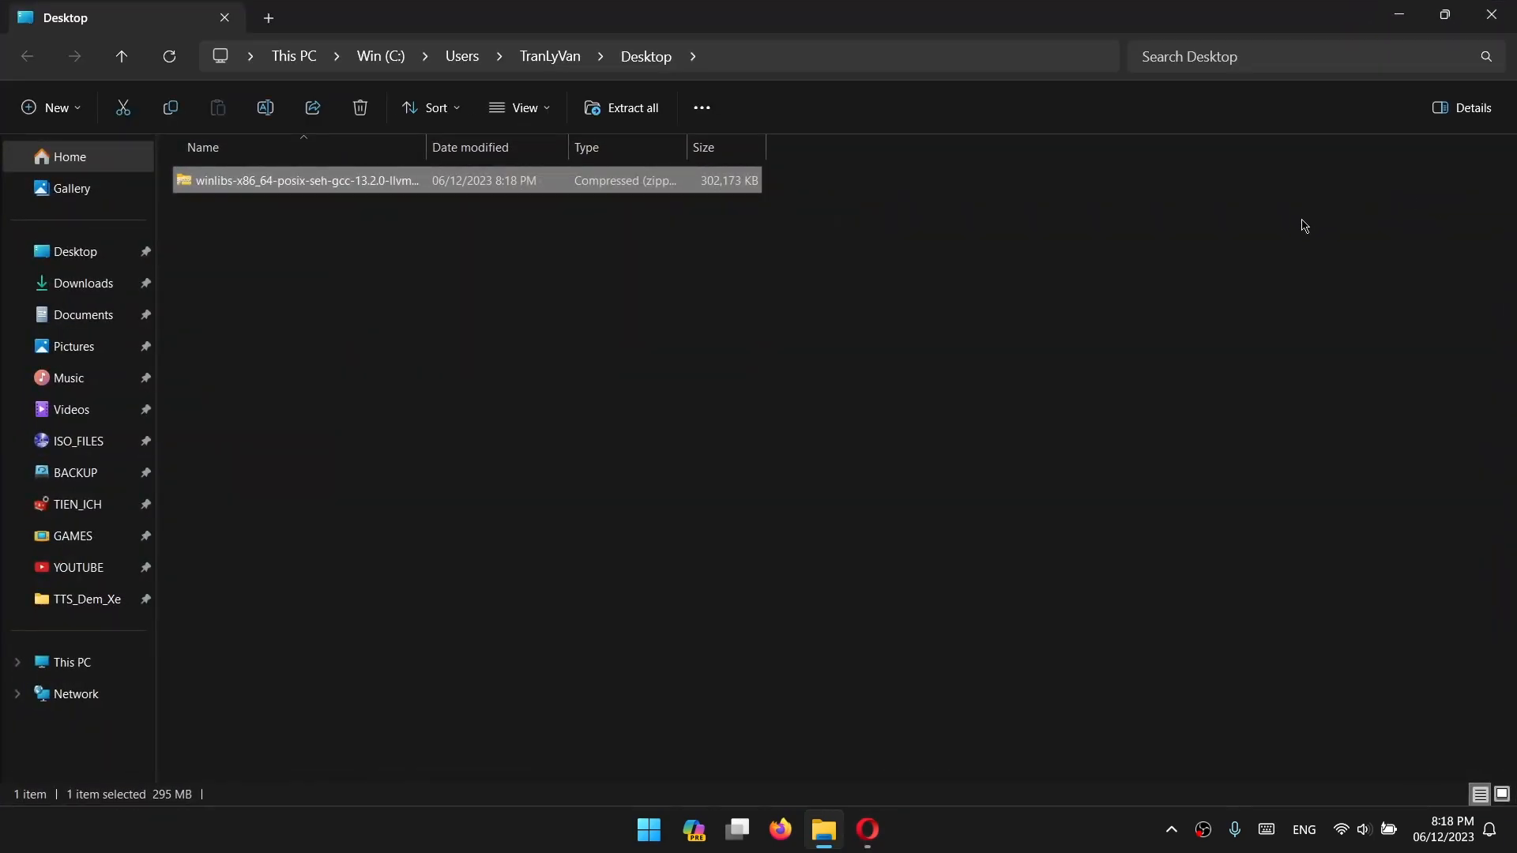
{"action": "left_click", "coordinate": [1272, 228]}
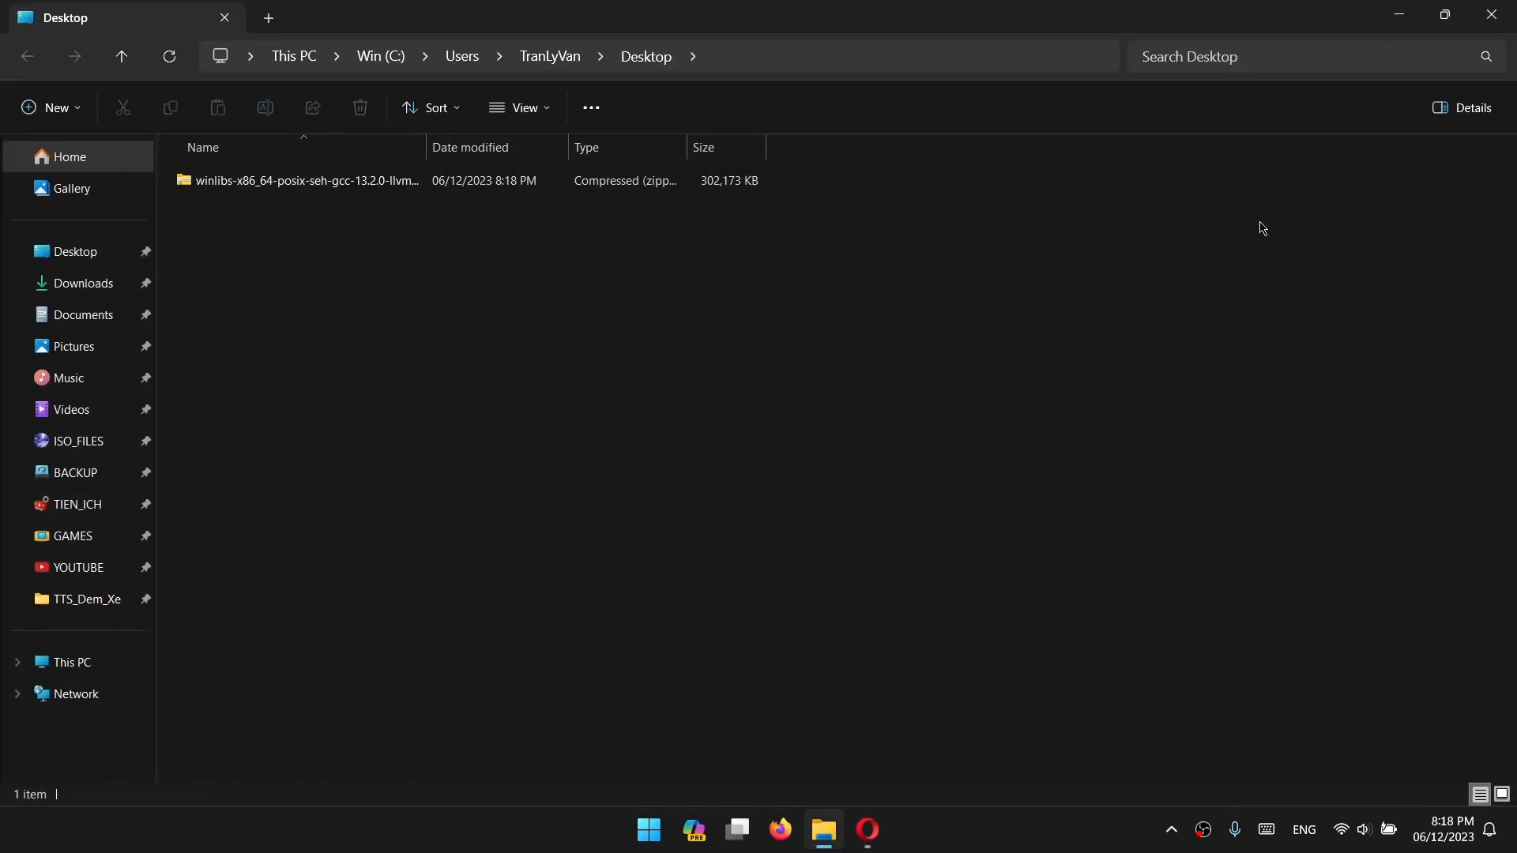
{"action": "left_click_drag", "start_coordinate": [429, 143], "coordinate": [633, 143]}
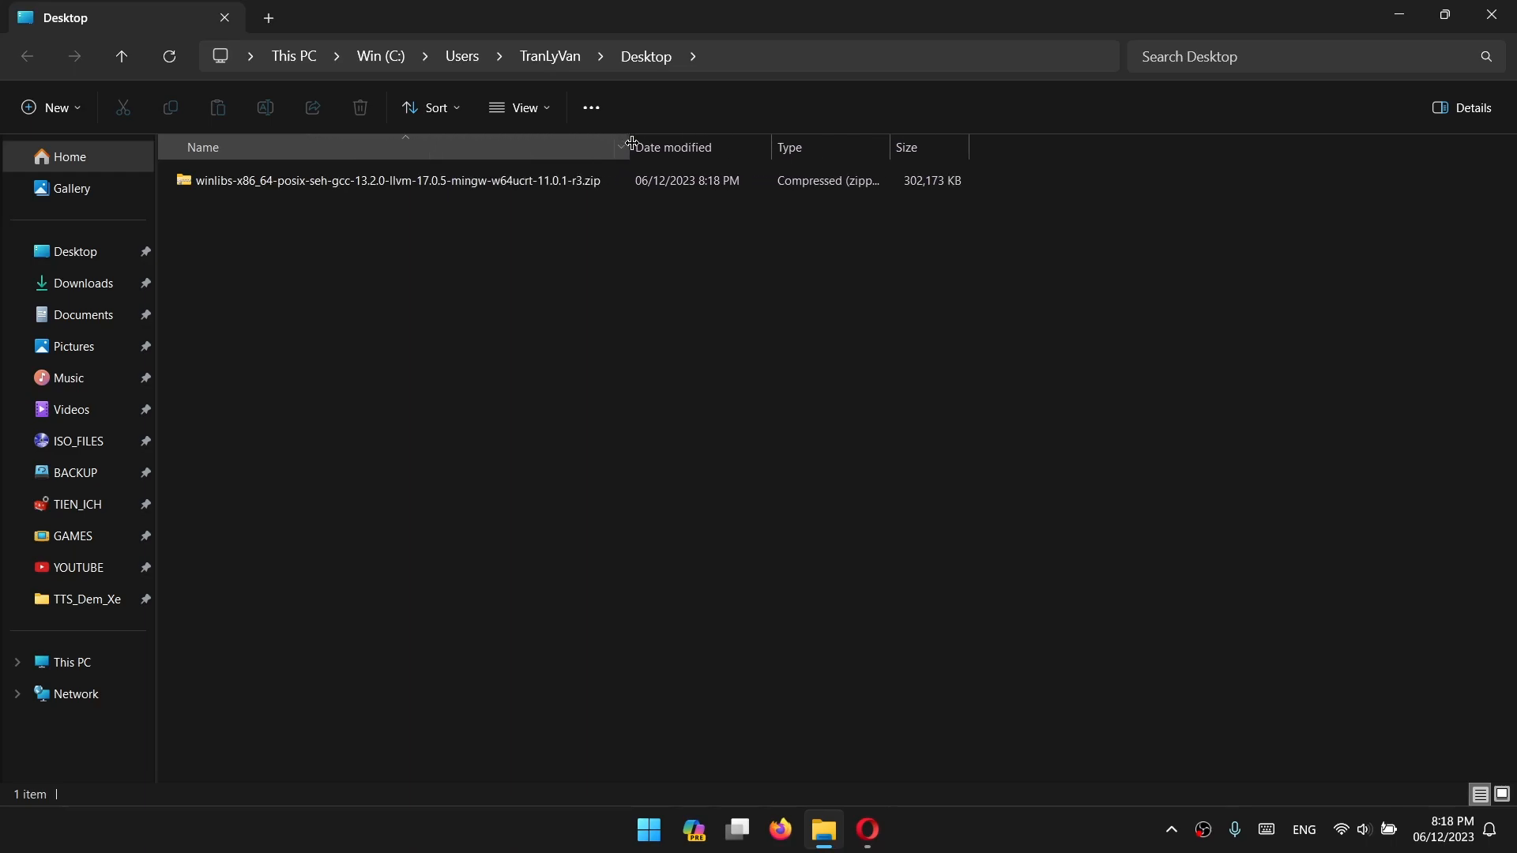
- Extract the WinLibs zip archive into the current Desktop folder with WinRAR
{"action": "left_click", "coordinate": [468, 183]}
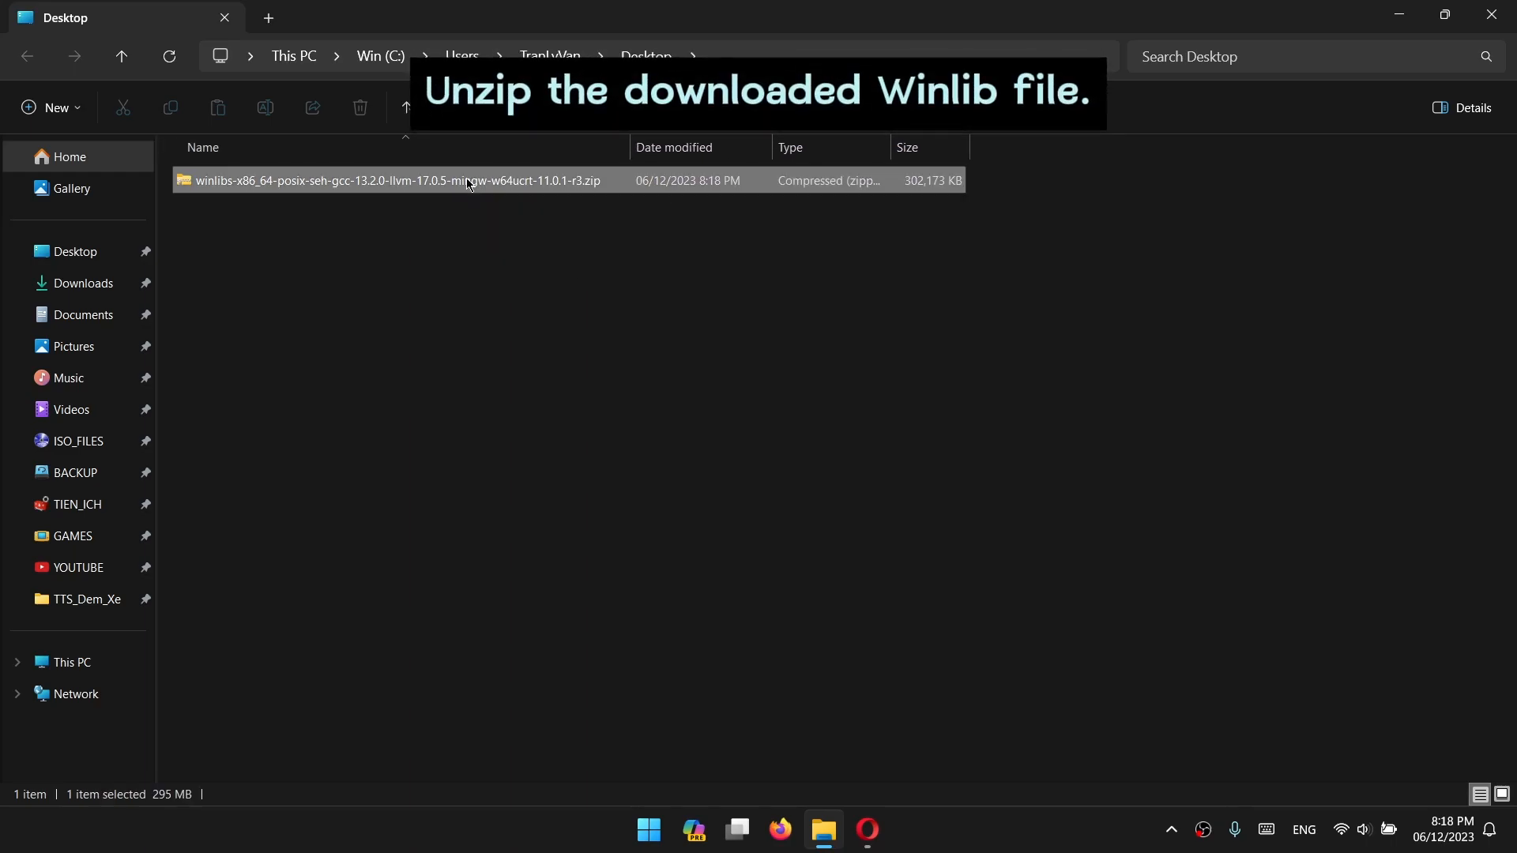
{"action": "right_click", "coordinate": [467, 180]}
{"action": "mouse_move", "coordinate": [711, 635]}
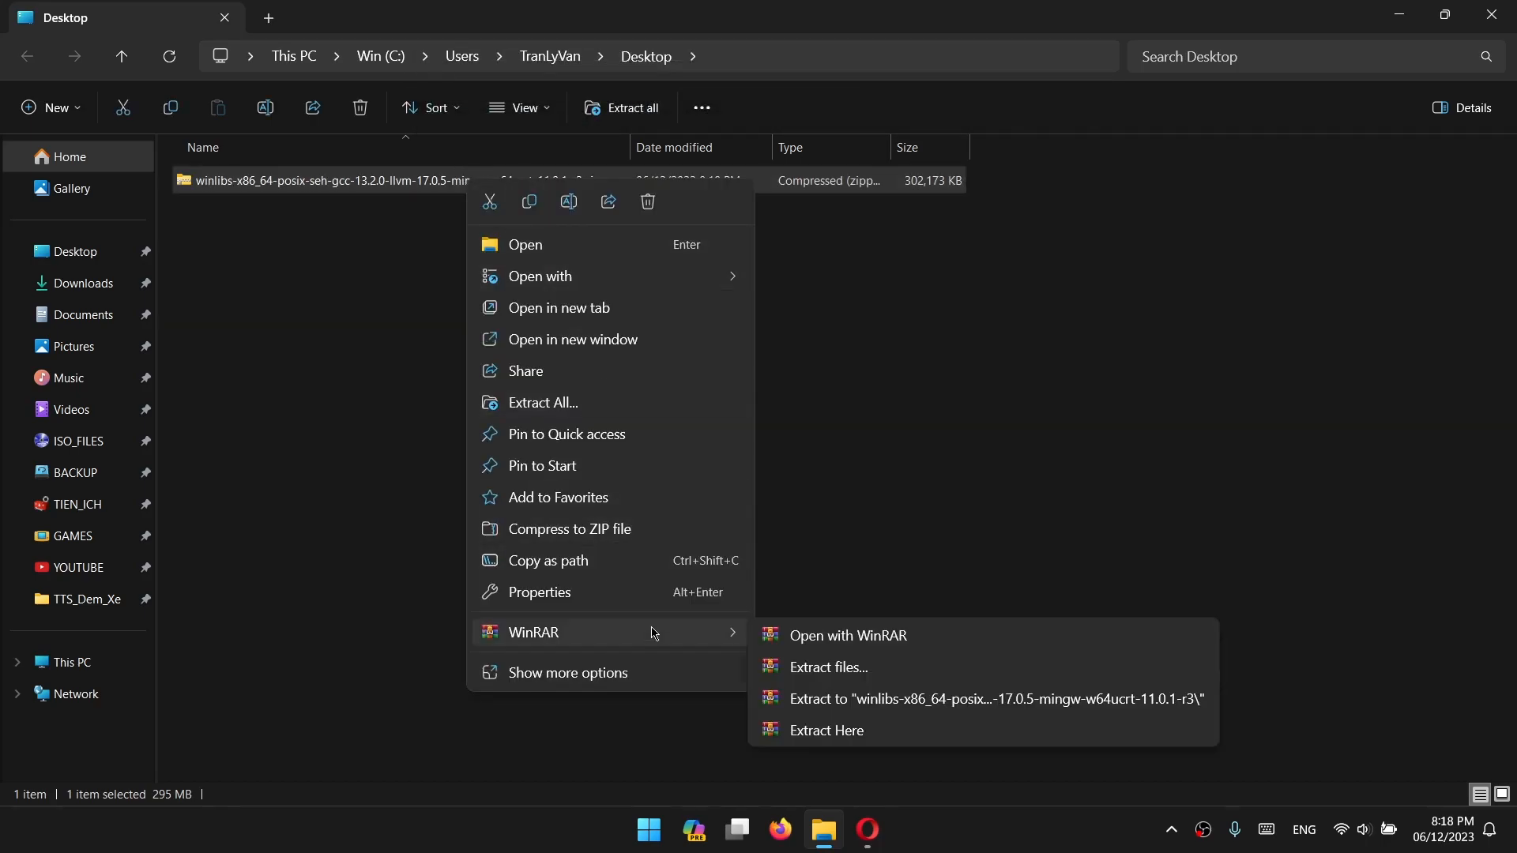
{"action": "left_click", "coordinate": [914, 736]}
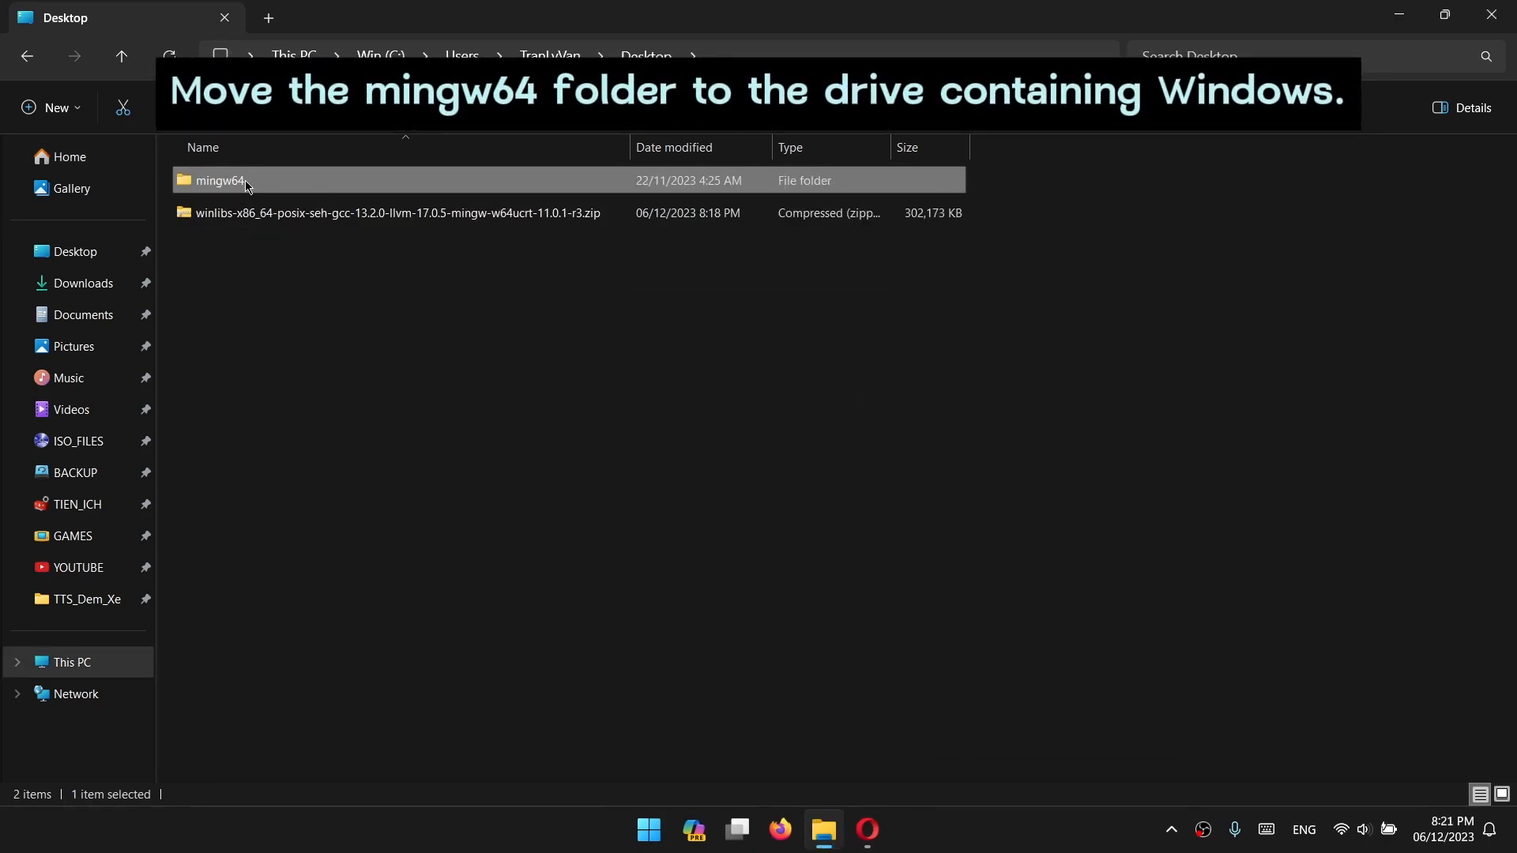
- Move the extracted mingw64 folder from the Desktop to the root of the Win (C:) drive
{"action": "right_click", "coordinate": [232, 190]}
{"action": "left_click", "coordinate": [238, 180]}
{"action": "right_click", "coordinate": [238, 180]}
{"action": "left_click", "coordinate": [262, 203]}
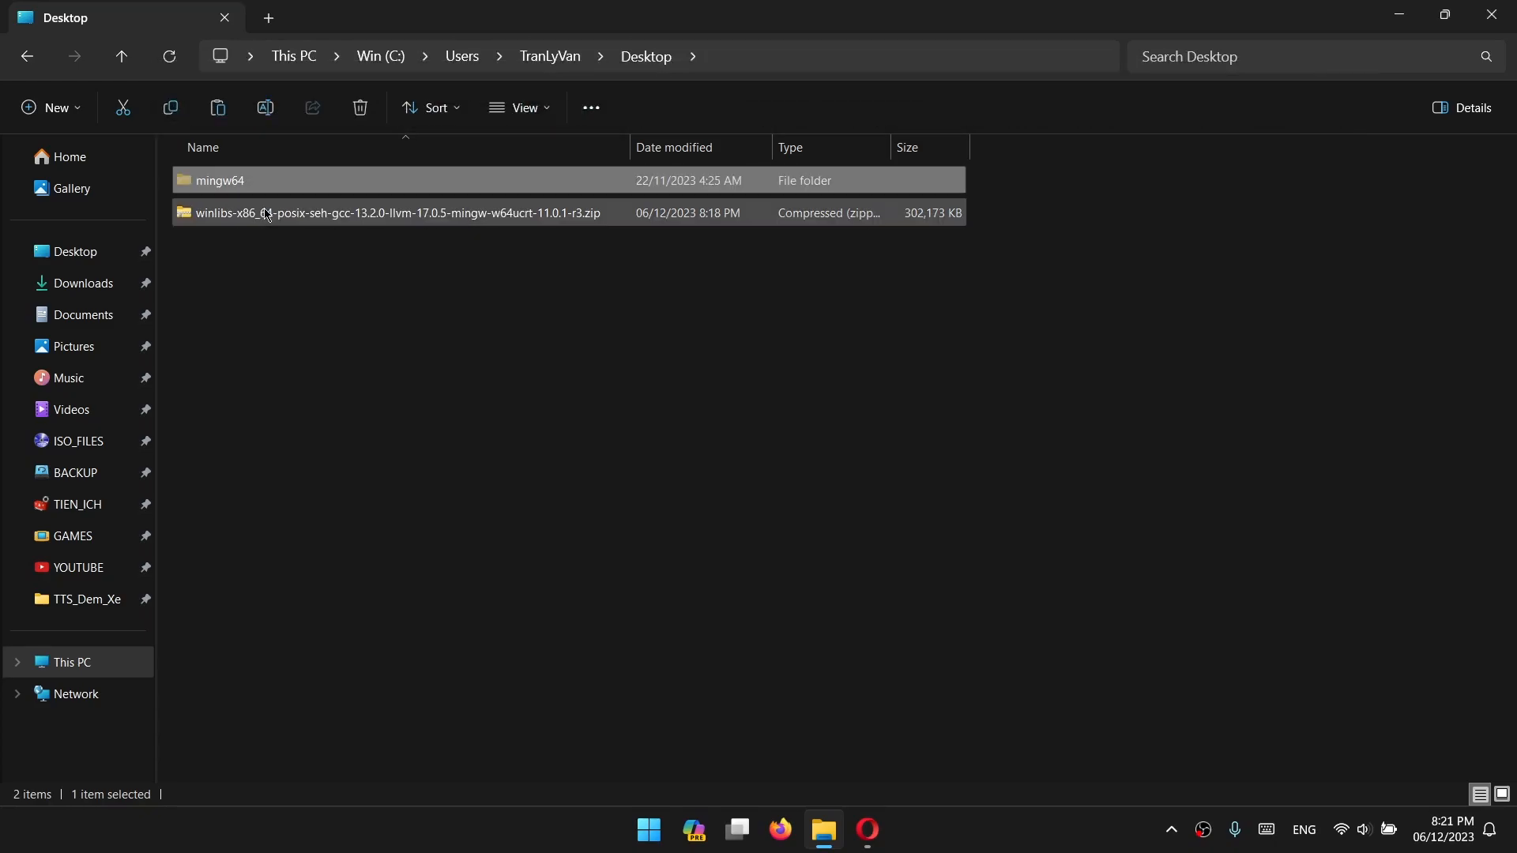
{"action": "left_click", "coordinate": [120, 669]}
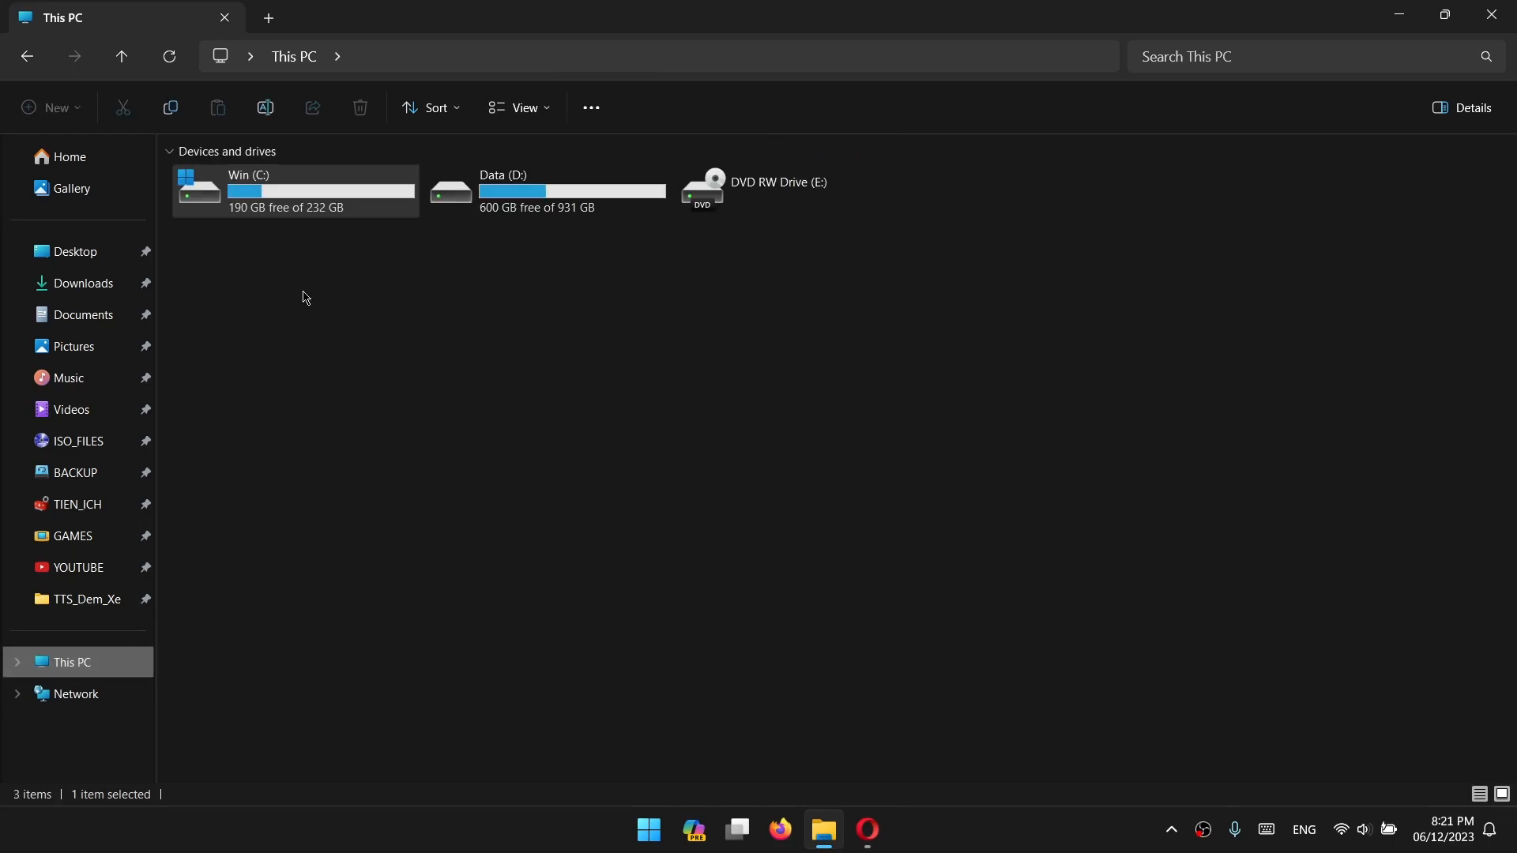
{"action": "double_click", "coordinate": [291, 197]}
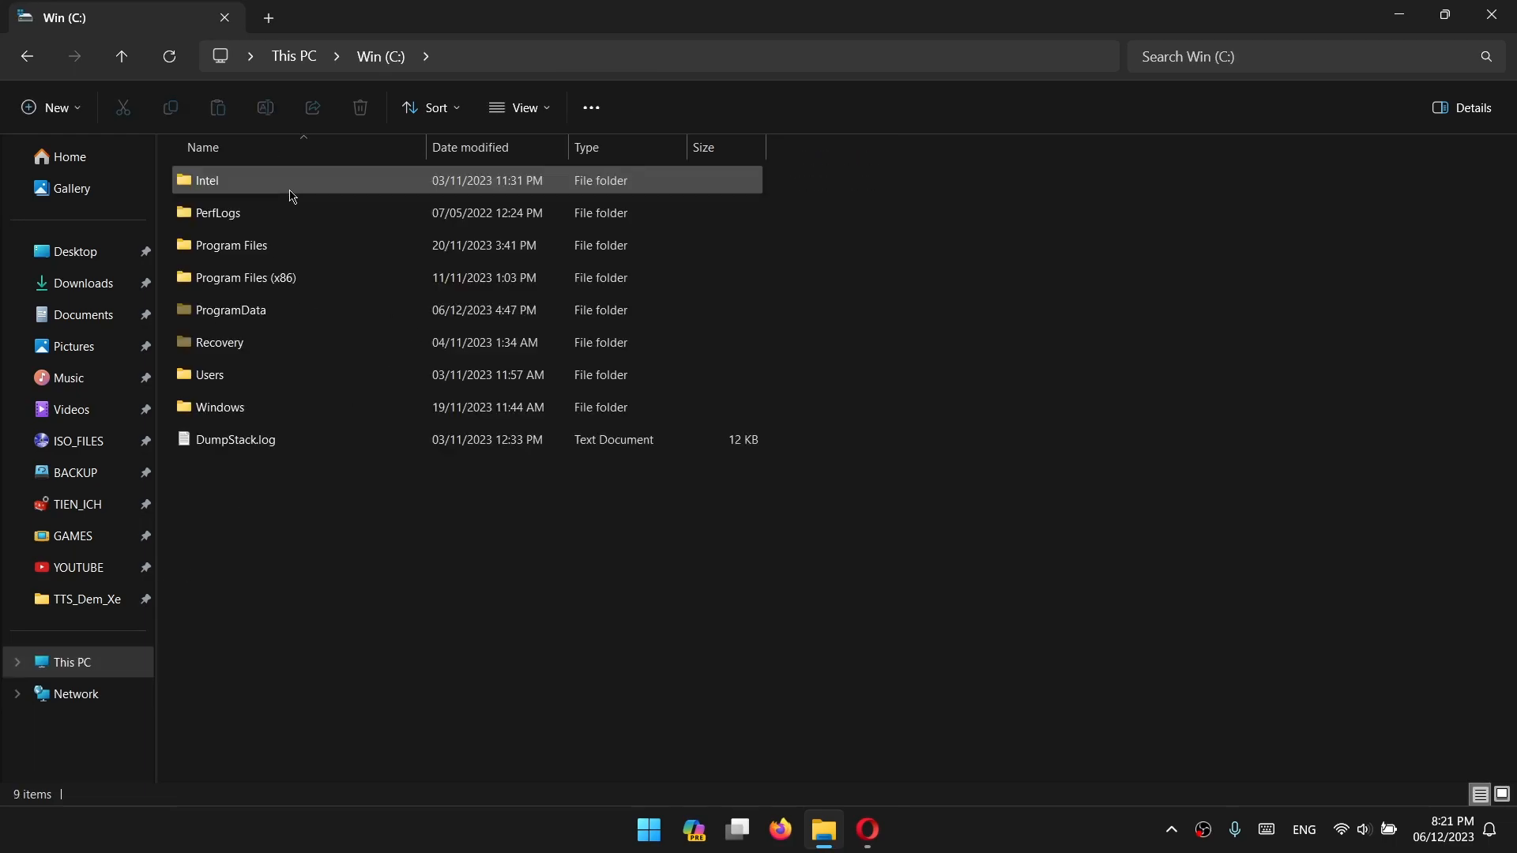
{"action": "right_click", "coordinate": [363, 543]}
{"action": "left_click", "coordinate": [388, 562]}
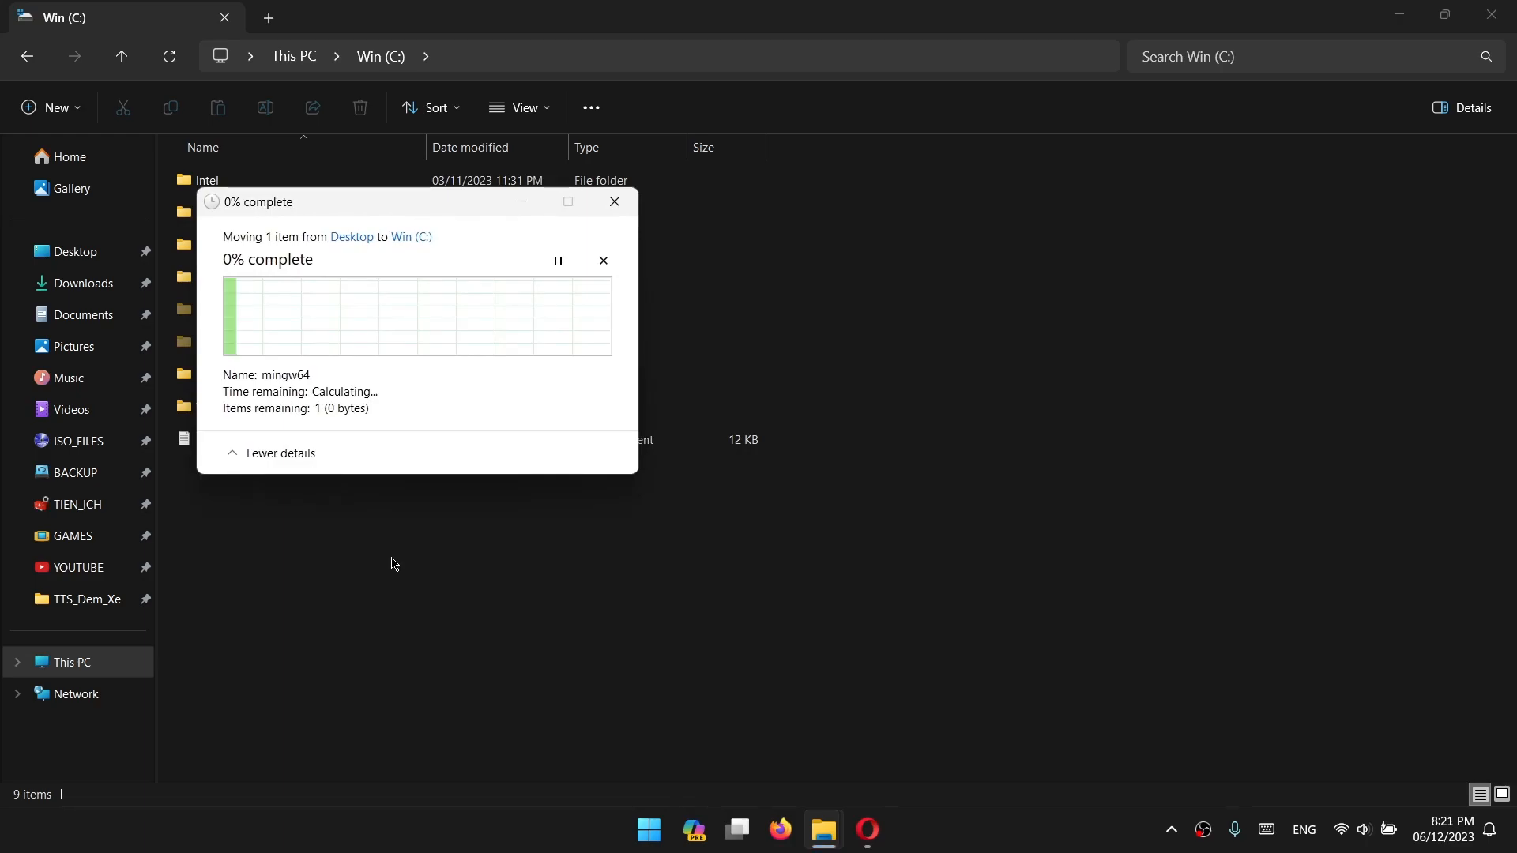
{"action": "left_click", "coordinate": [394, 563]}
- Open the bin folder inside mingw64 and copy its path, C:\mingw64\bin
{"action": "double_click", "coordinate": [286, 483]}
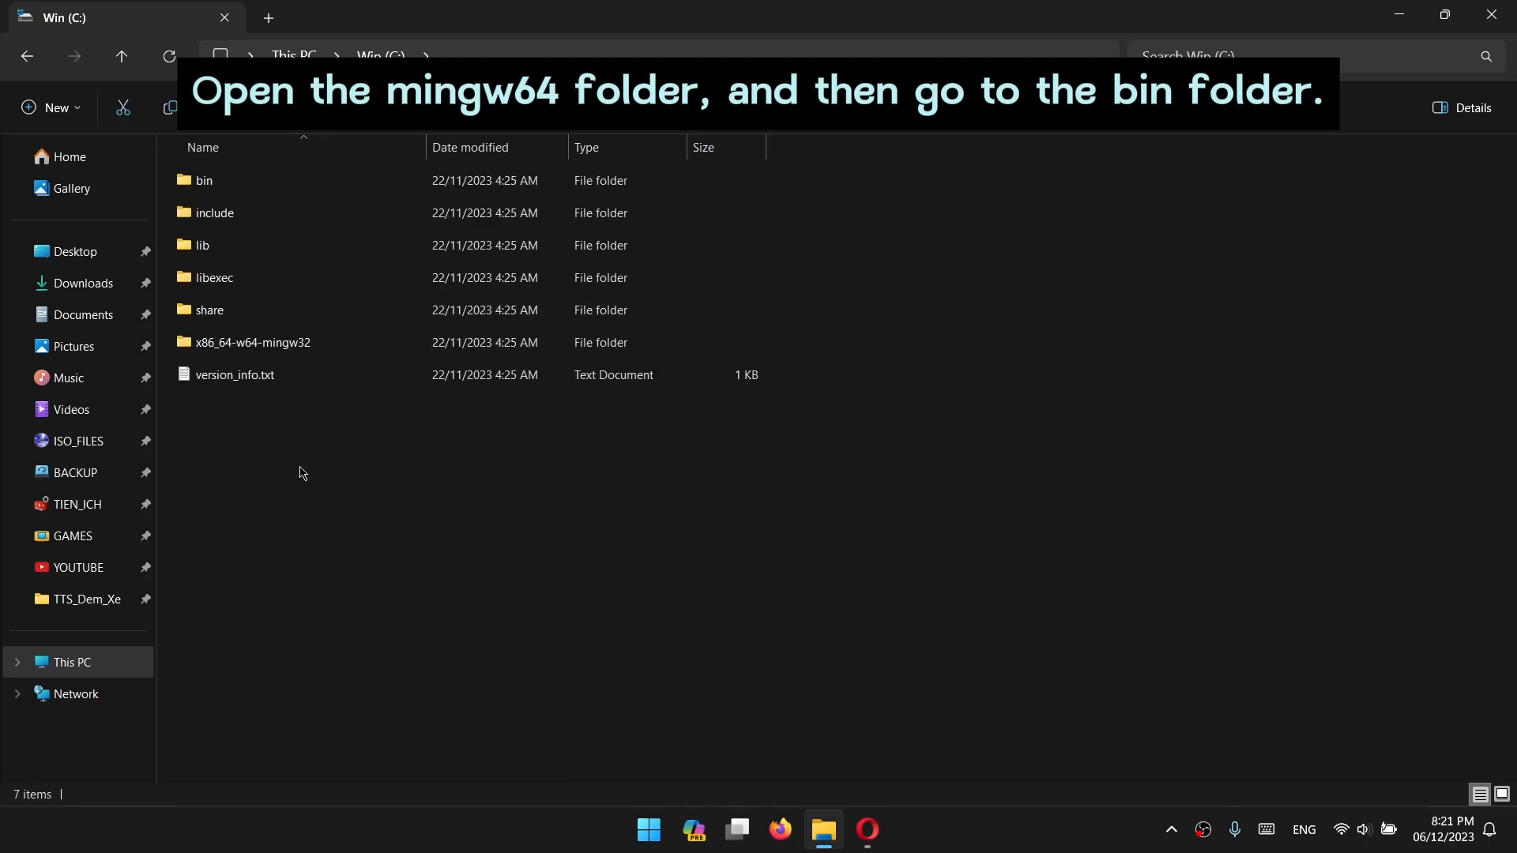
{"action": "double_click", "coordinate": [272, 180]}
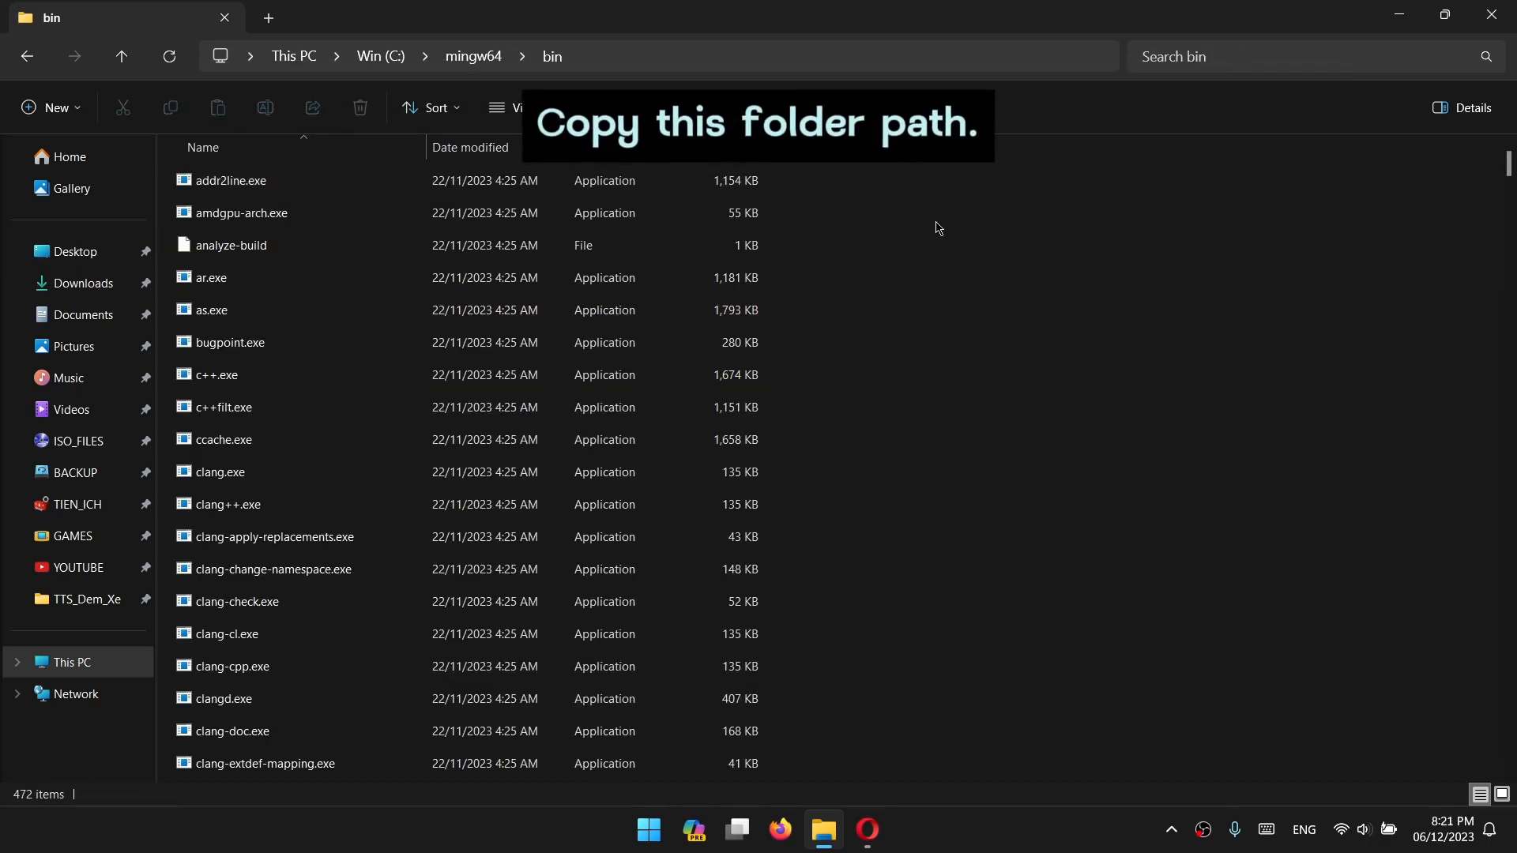
{"action": "left_click", "coordinate": [600, 51]}
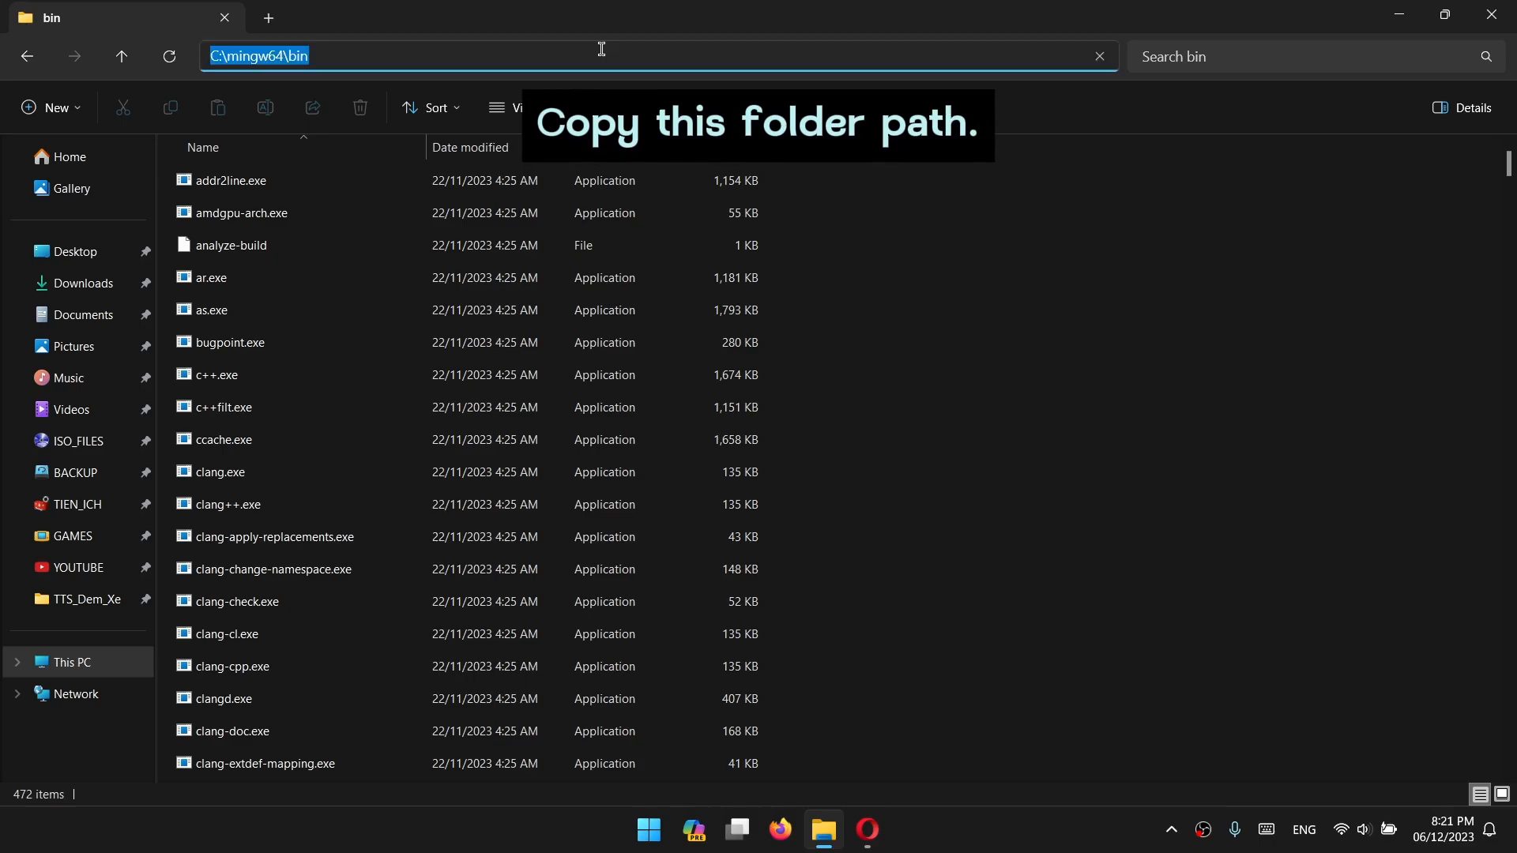
{"action": "right_click", "coordinate": [289, 55]}
{"action": "left_click", "coordinate": [353, 112]}
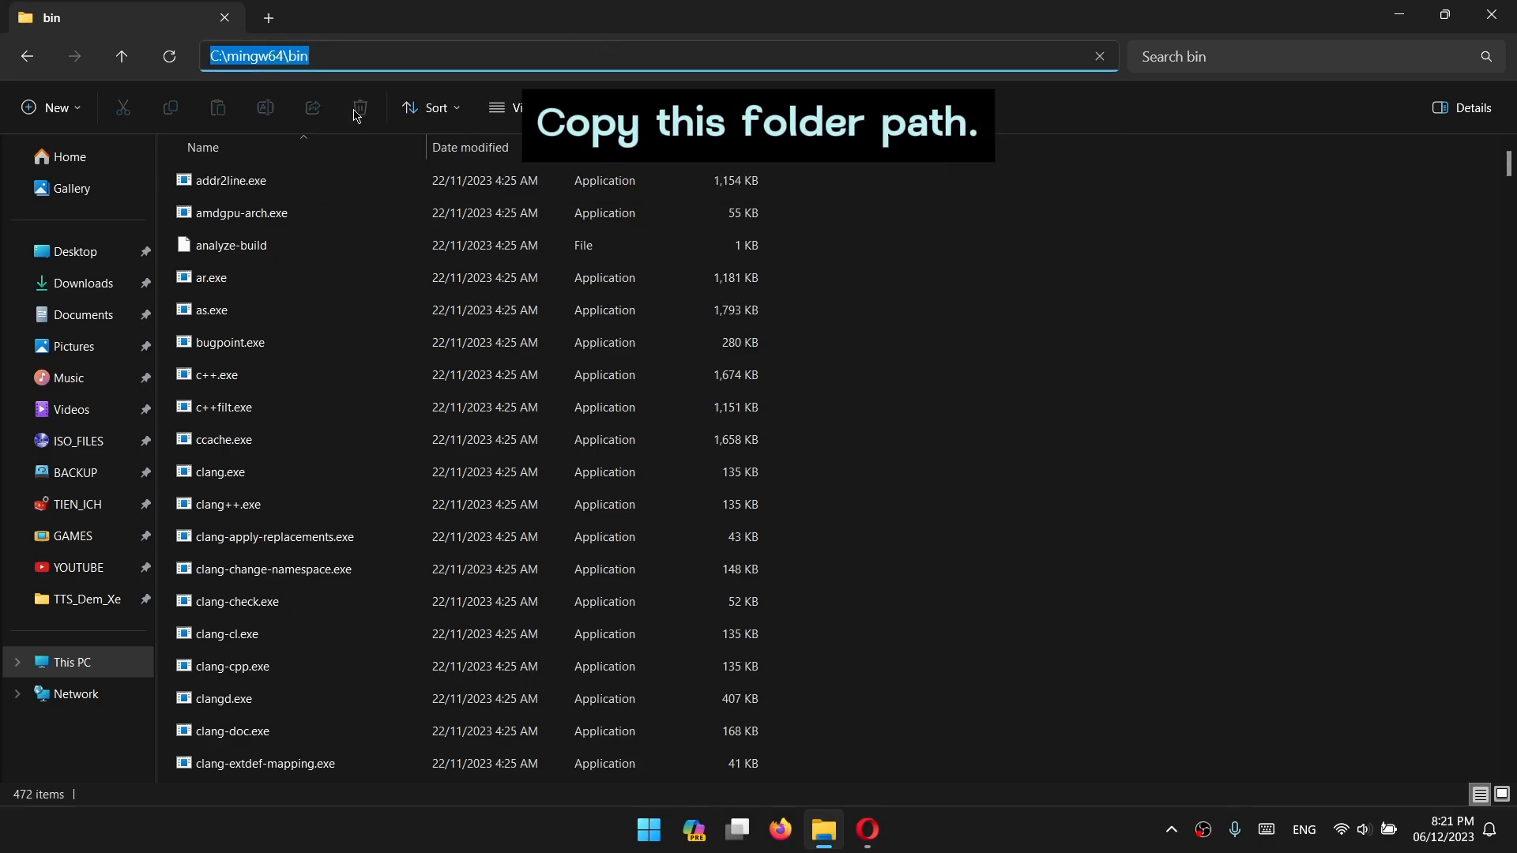
{"action": "left_click", "coordinate": [941, 305]}
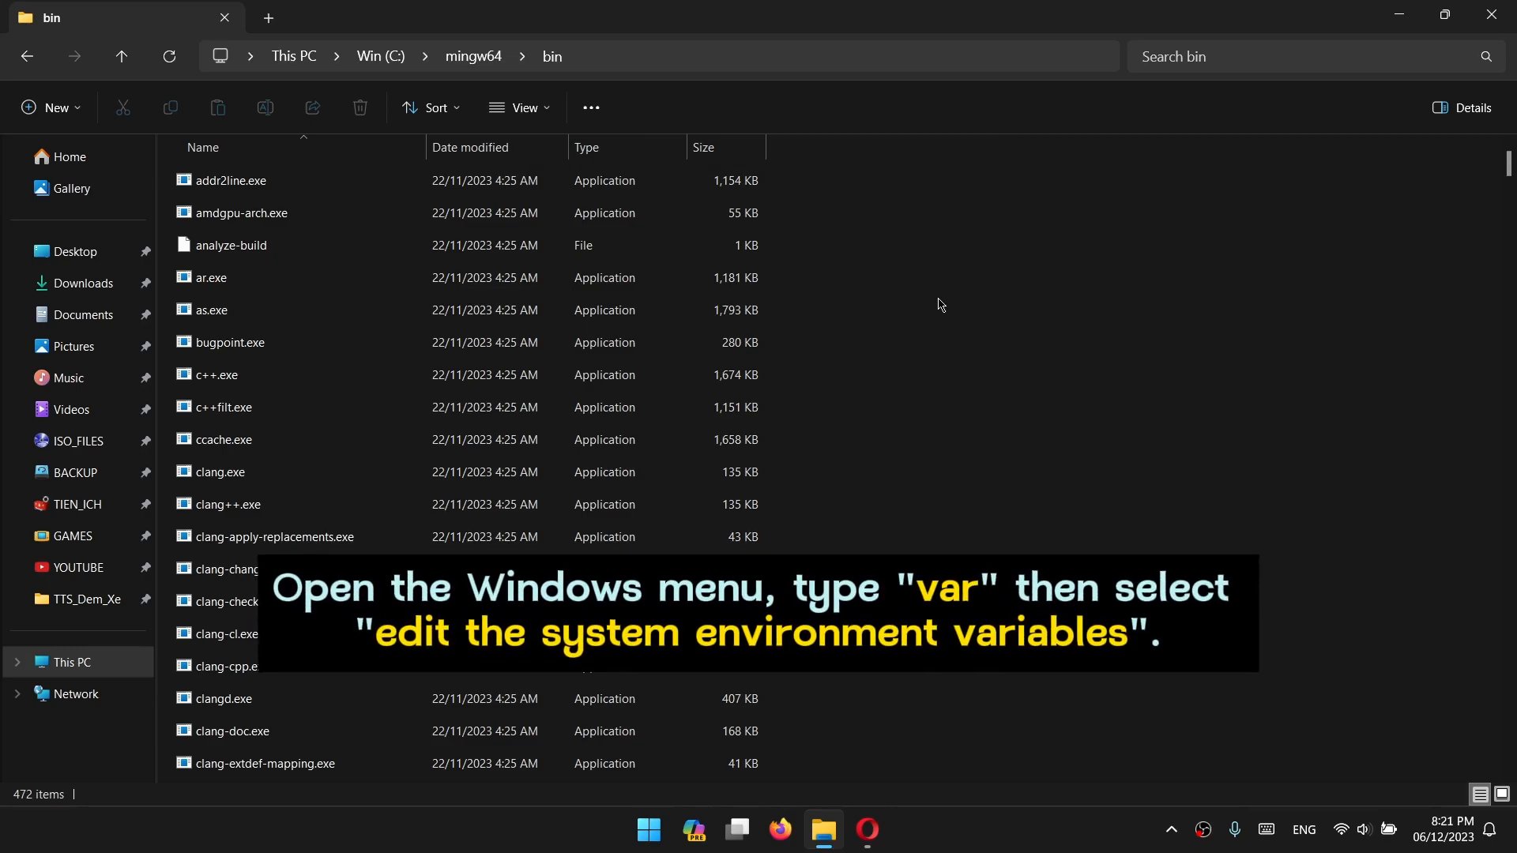
- Search Windows for "var", open the system environment variables settings, and bring up the Environment Variables dialog
{"action": "left_click", "coordinate": [649, 829]}
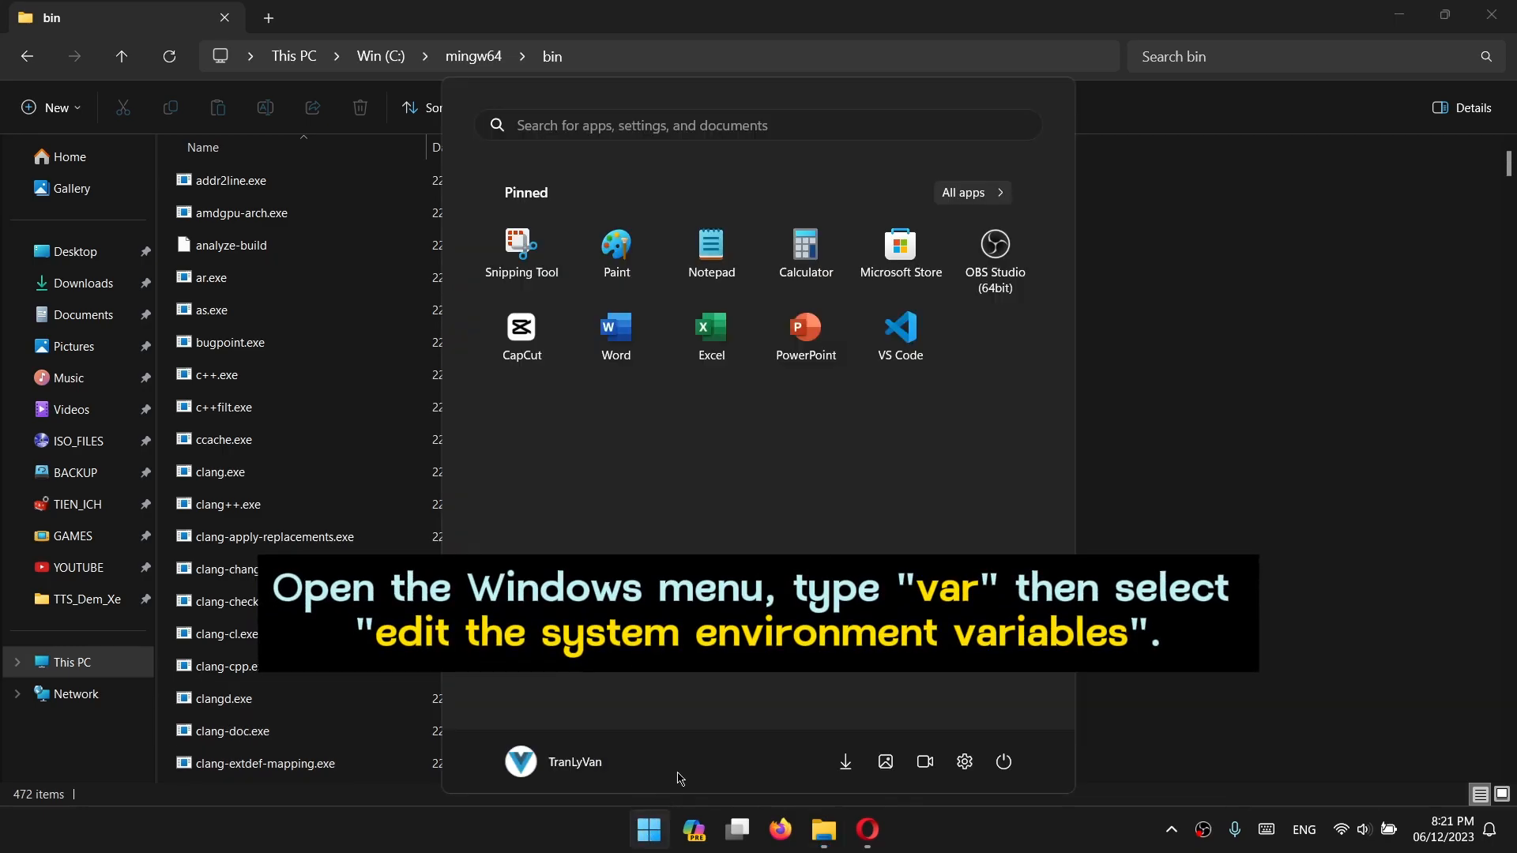
{"action": "left_click", "coordinate": [818, 126]}
{"action": "type", "text": "var"}
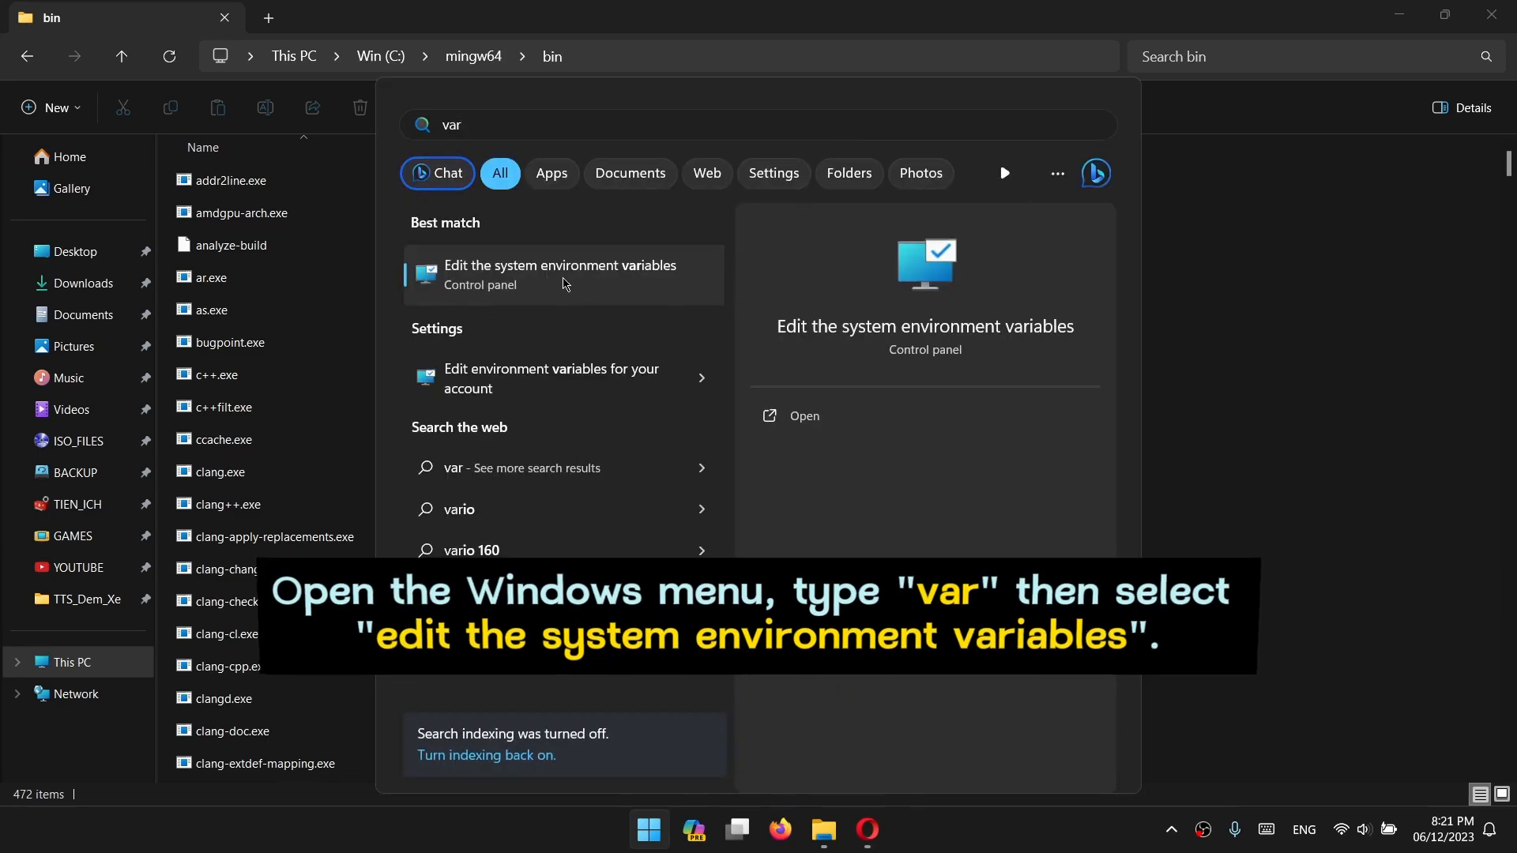
{"action": "left_click", "coordinate": [565, 282]}
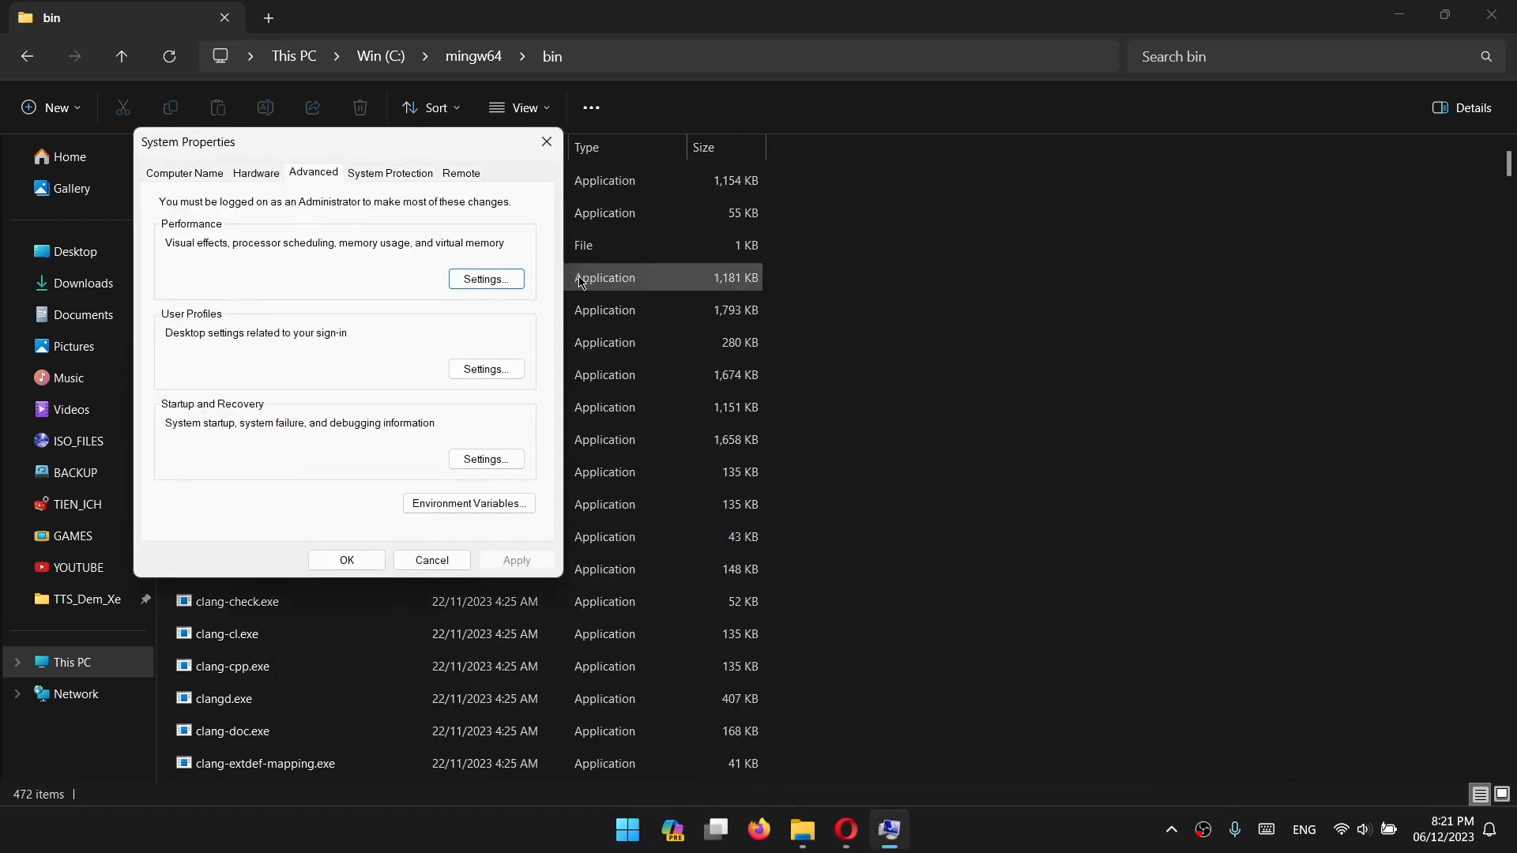
{"action": "left_click_drag", "start_coordinate": [393, 146], "coordinate": [913, 124]}
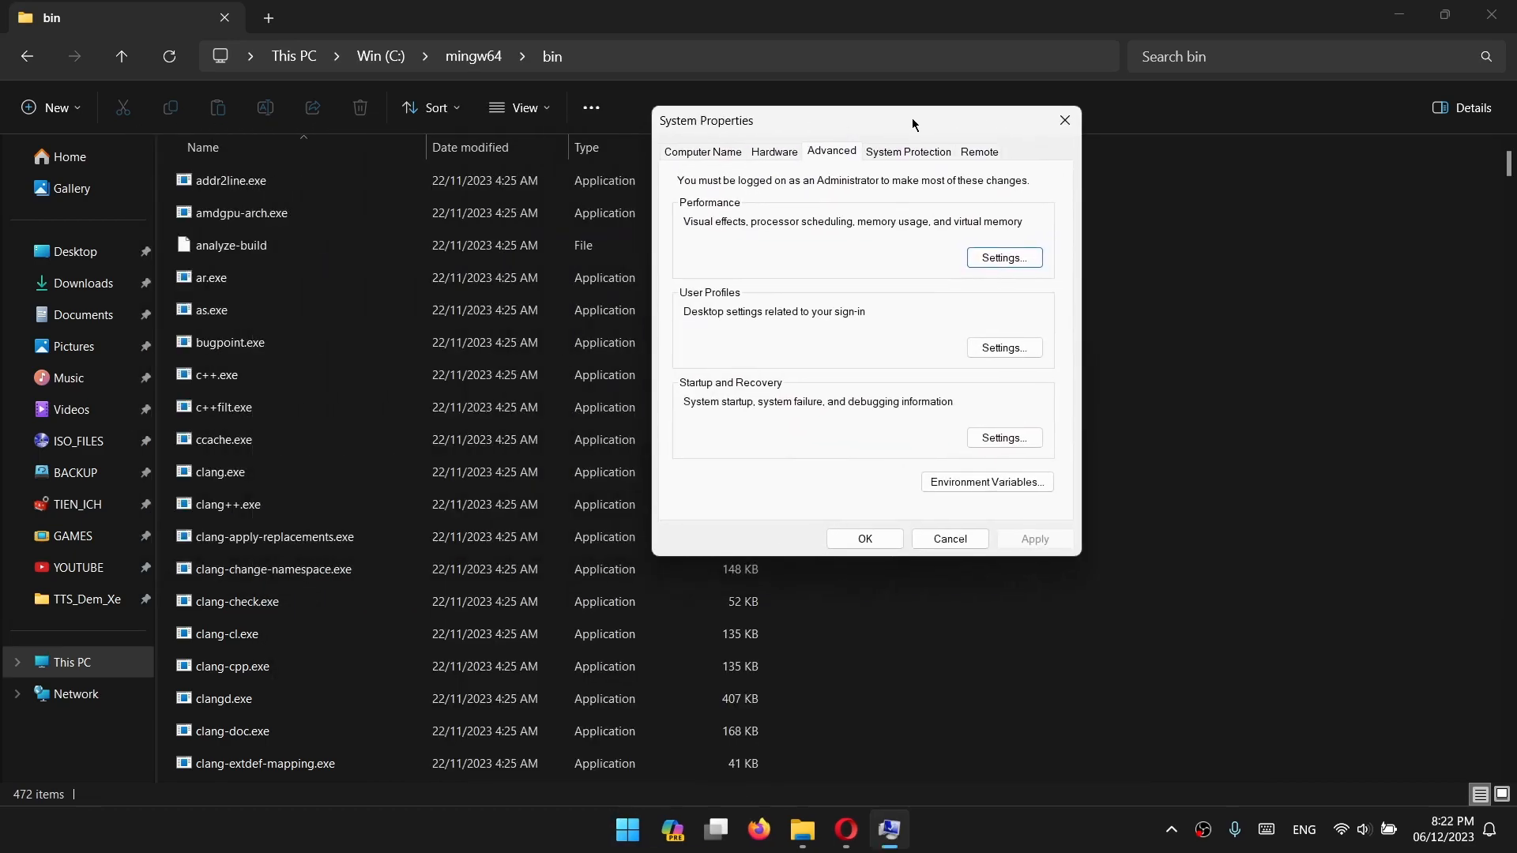
{"action": "left_click", "coordinate": [1045, 485]}
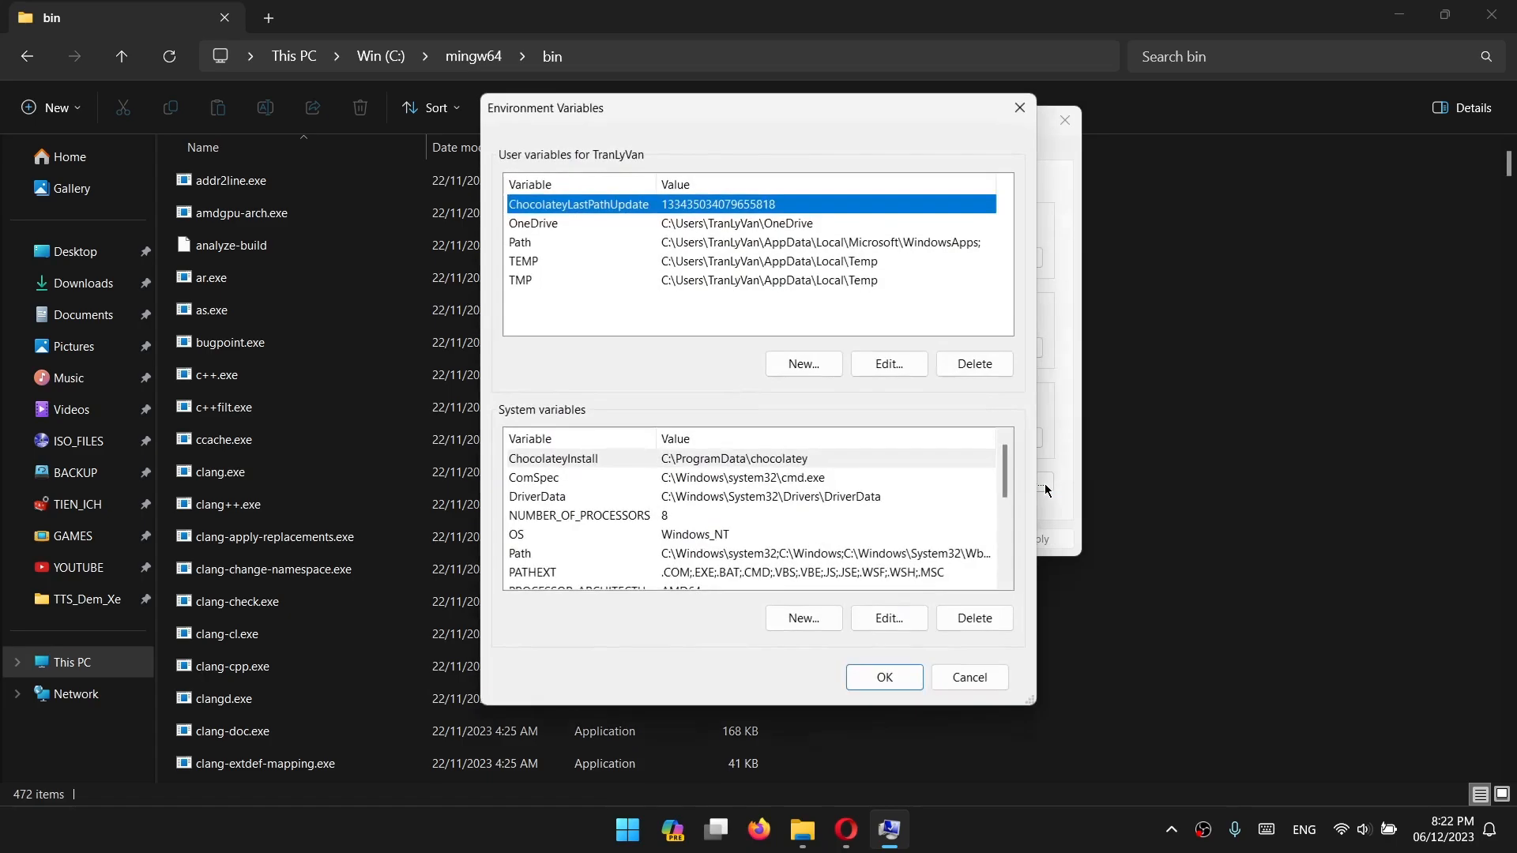
- Add C:\mingw64\bin as a new entry in the system Path variable, save the changes, and close the folder window
{"action": "left_click", "coordinate": [789, 553]}
{"action": "left_click", "coordinate": [895, 623]}
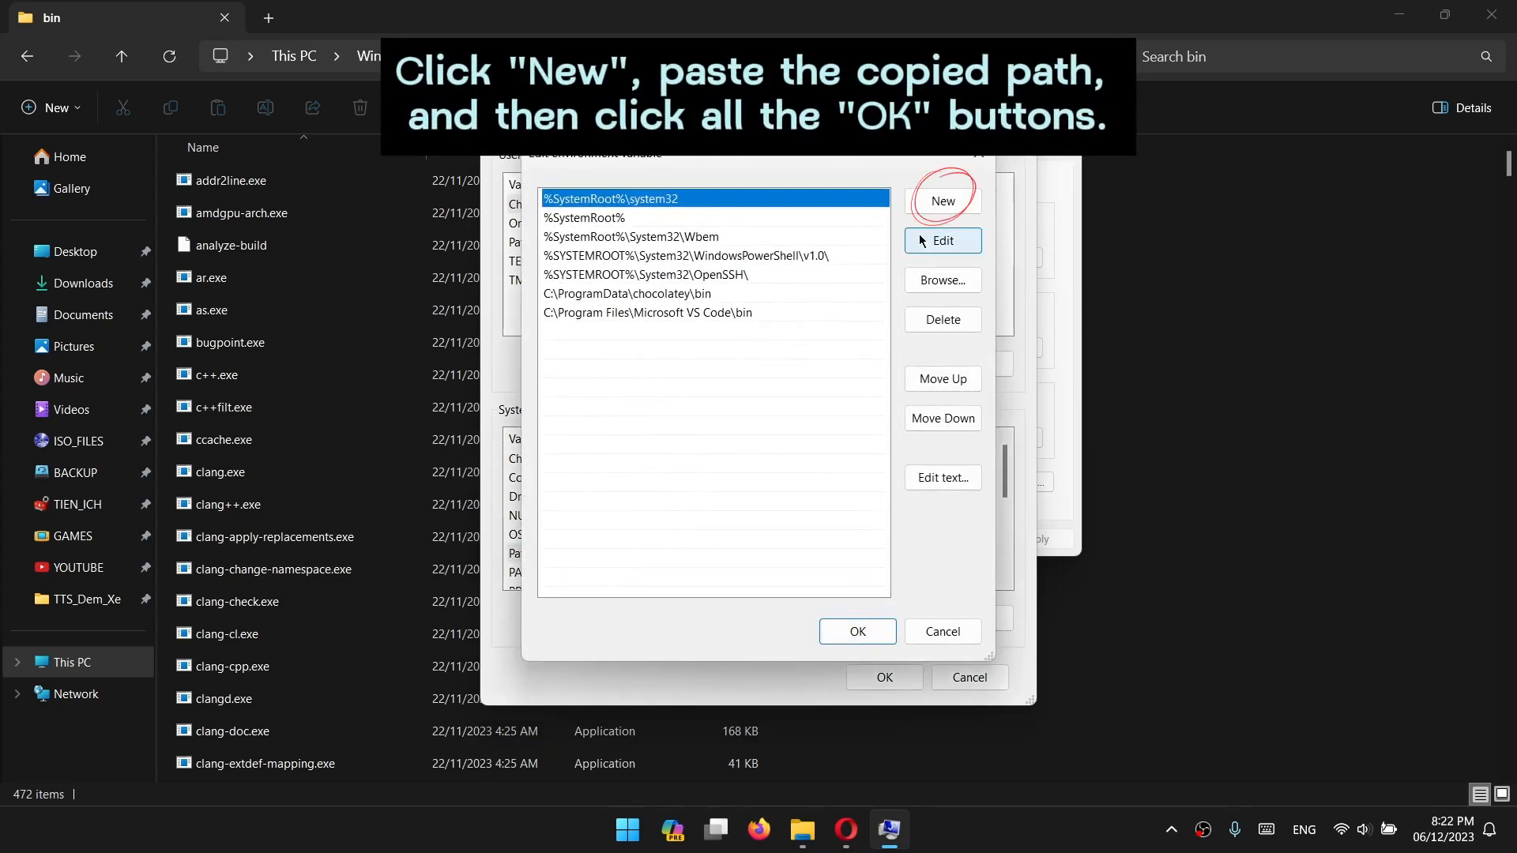
{"action": "left_click", "coordinate": [944, 201]}
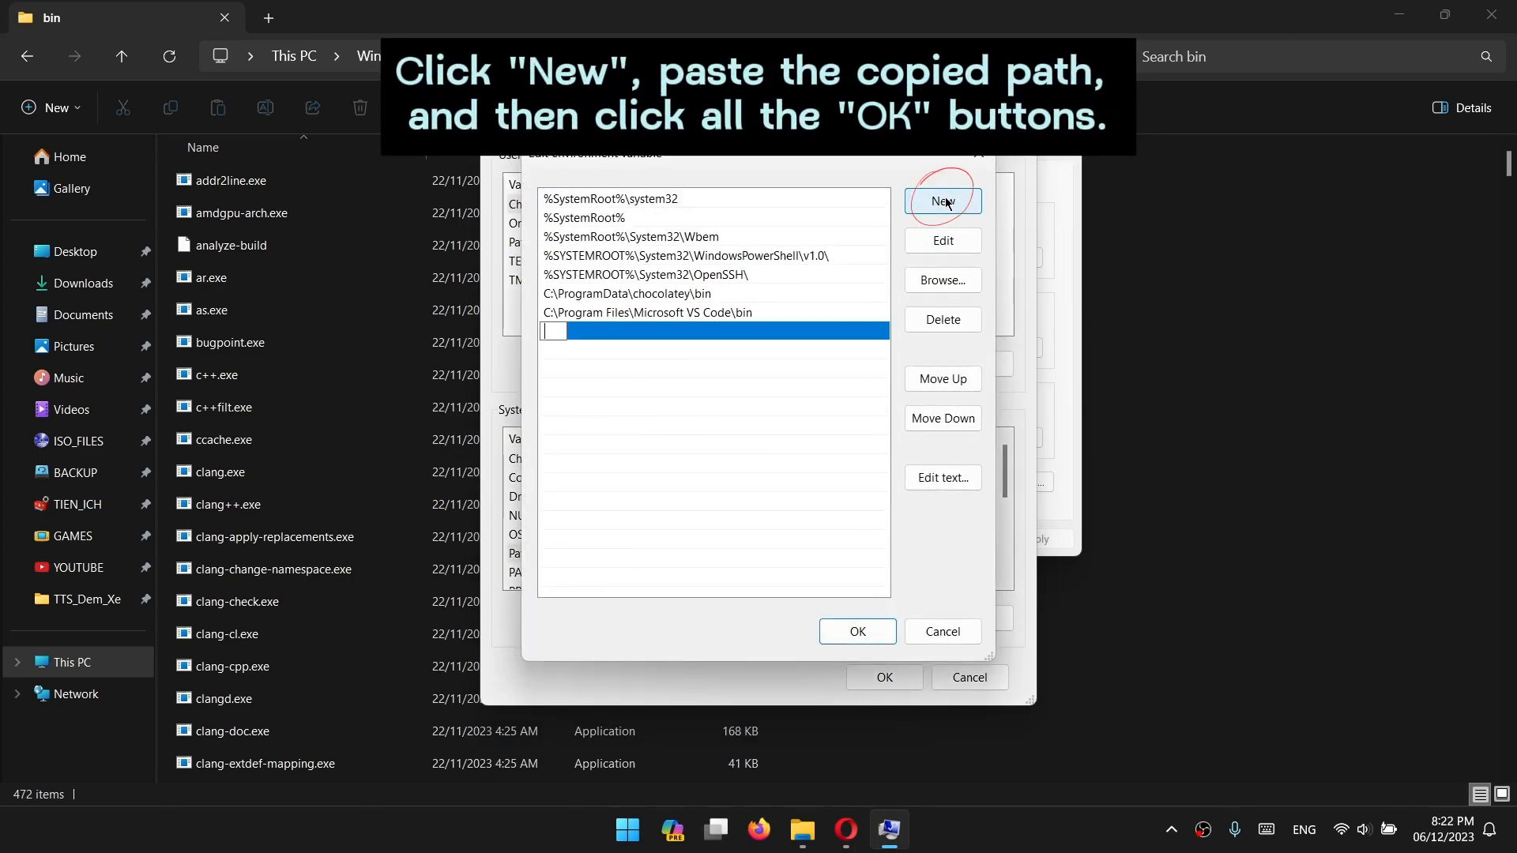
{"action": "type", "text": "C:\\mingw64\\bin"}
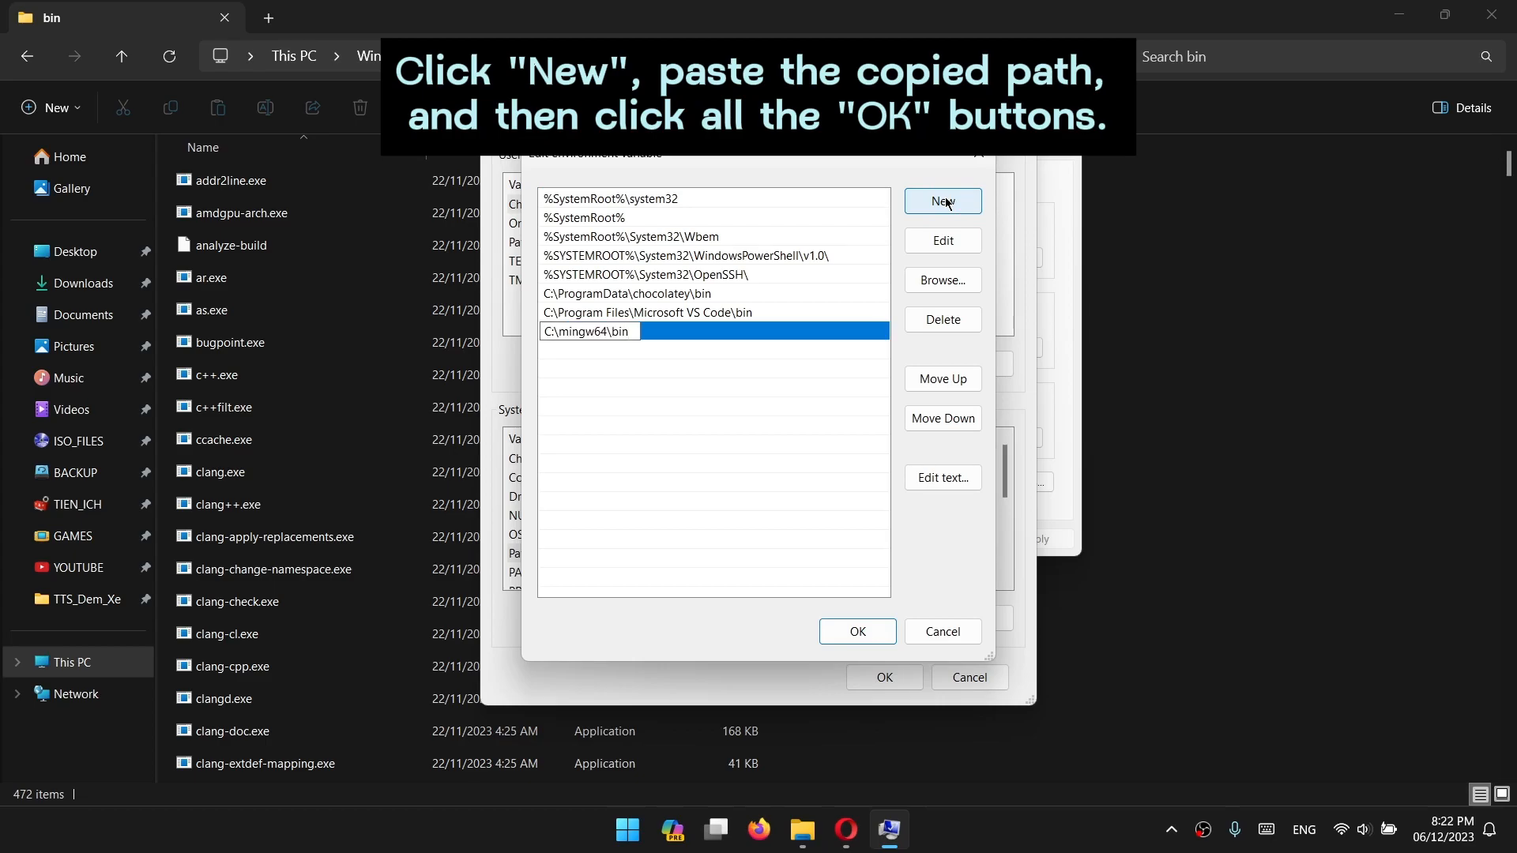
{"action": "left_click", "coordinate": [857, 634]}
{"action": "left_click", "coordinate": [886, 676]}
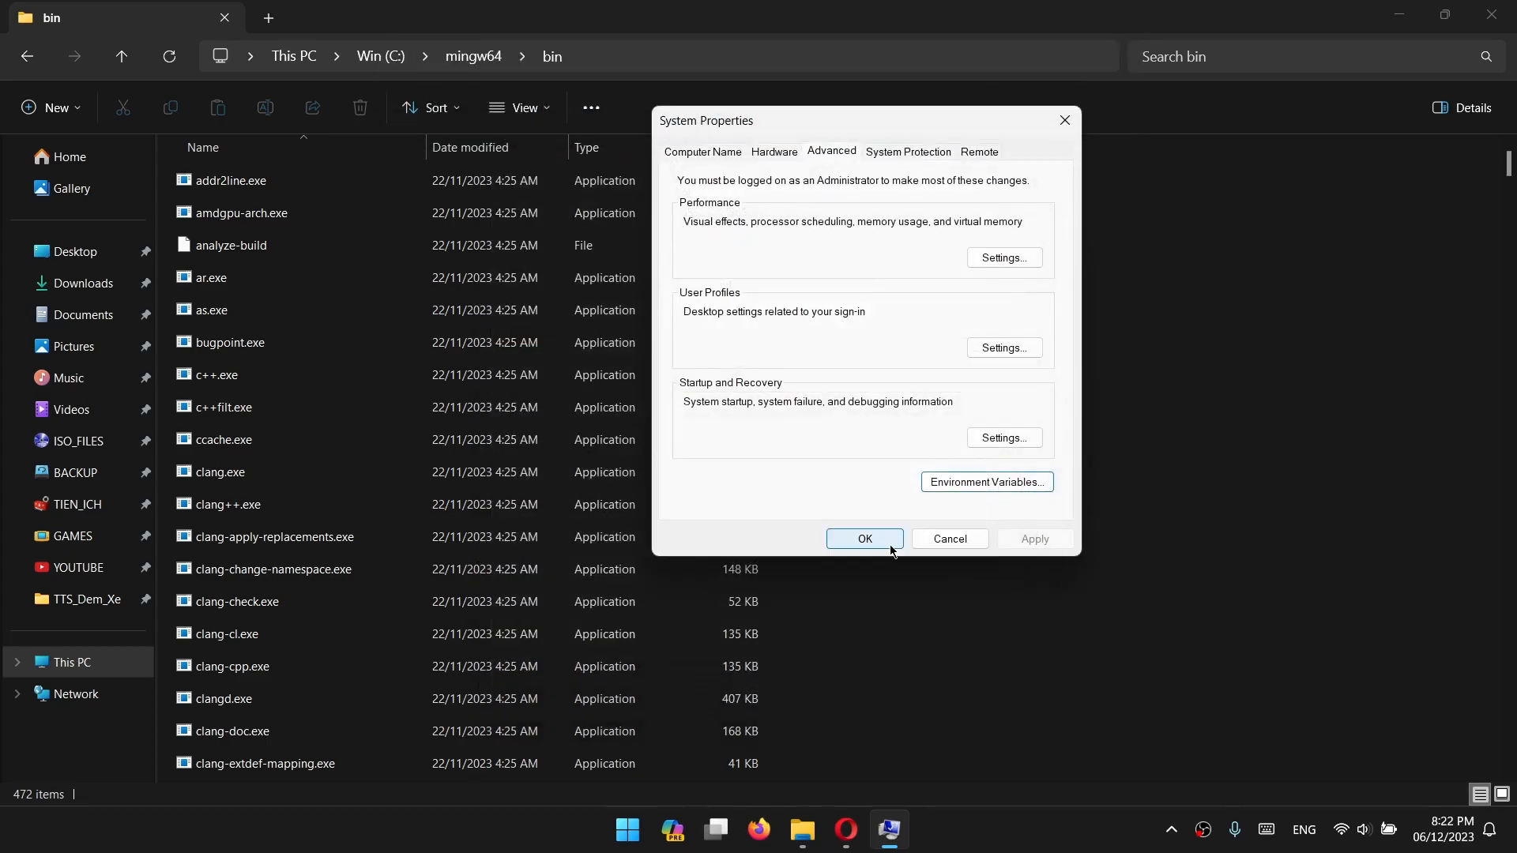
{"action": "left_click", "coordinate": [890, 544]}
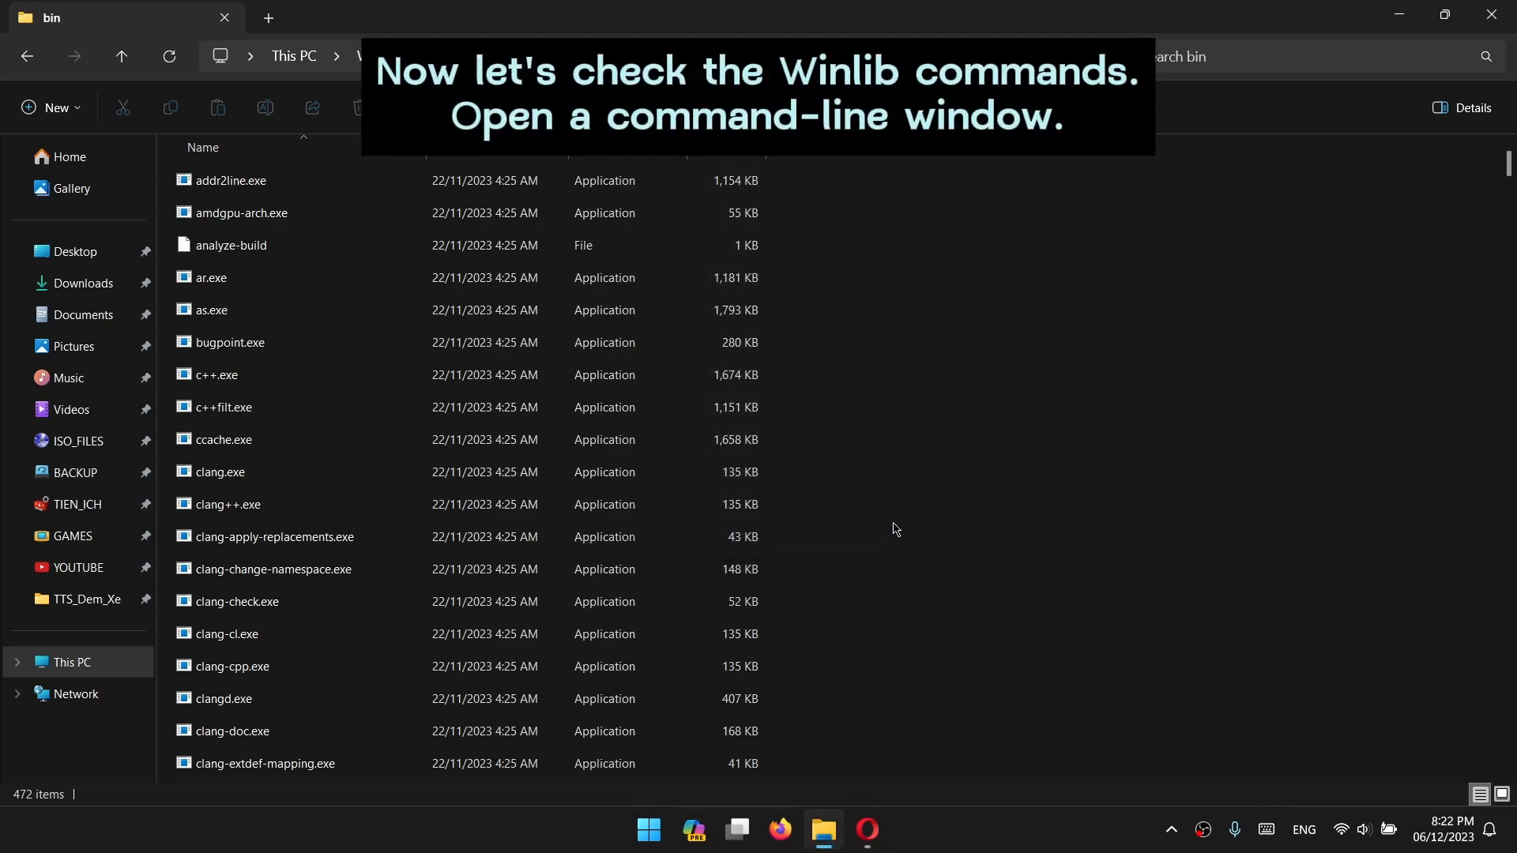
{"action": "left_click", "coordinate": [1494, 13]}
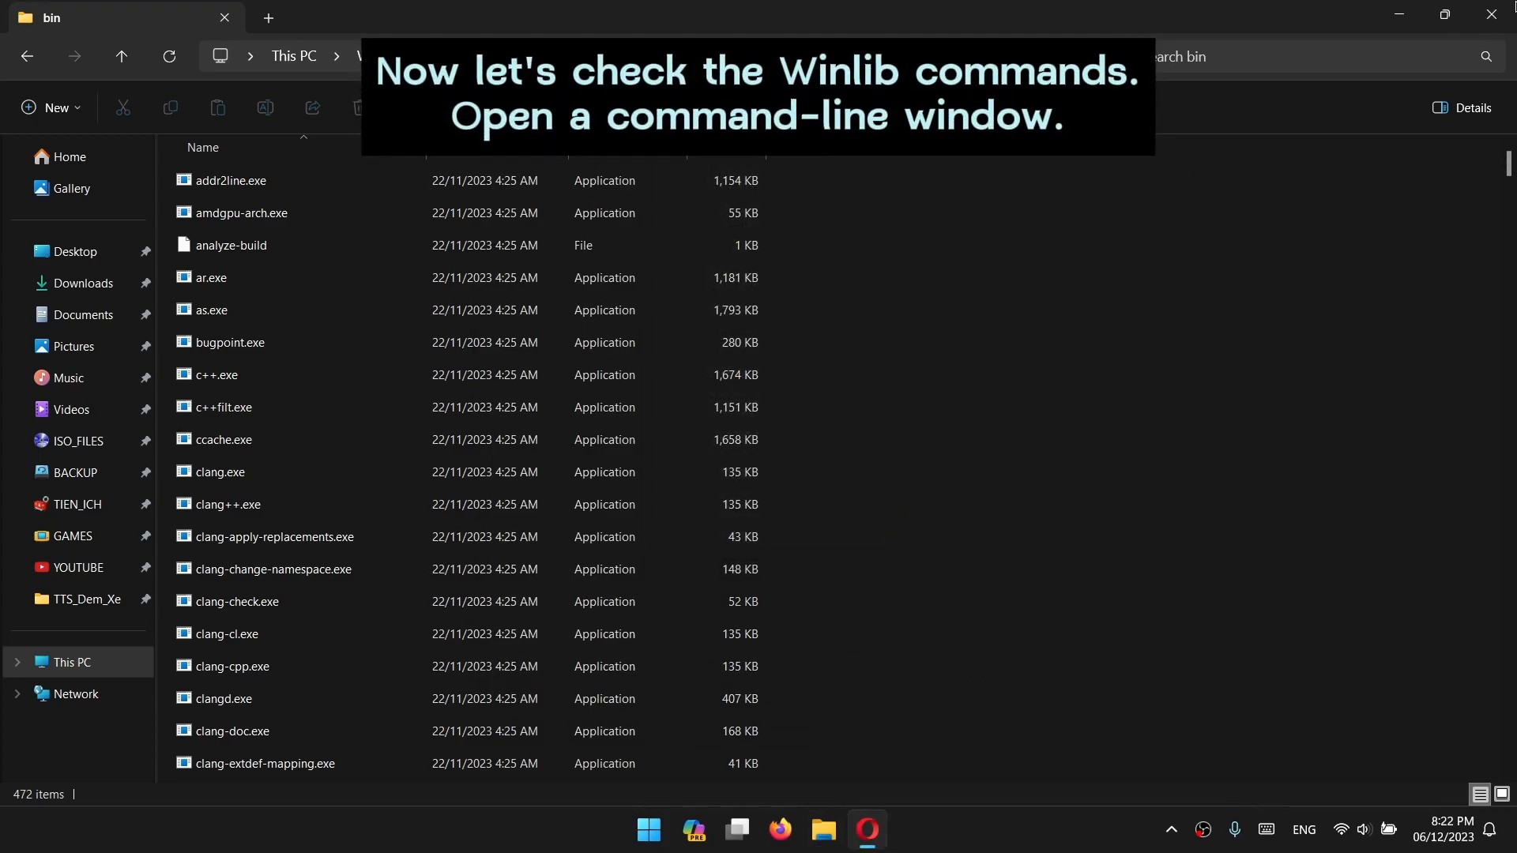
- Close the bin folder window, open a non-admin Terminal window running Windows PowerShell, and move it slightly higher on the desktop
{"action": "left_click", "coordinate": [1504, 14]}
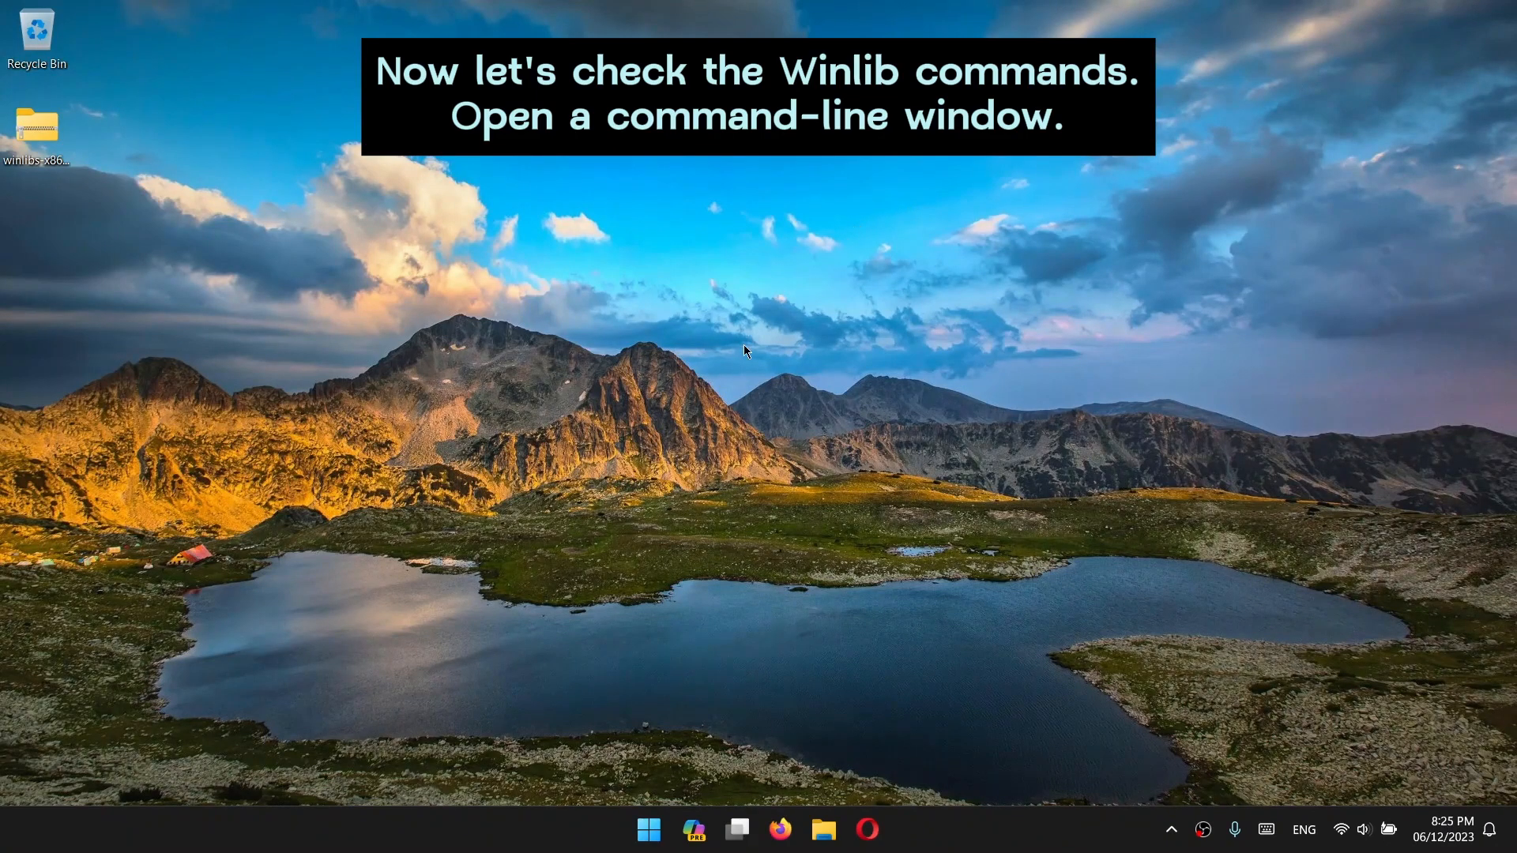
{"action": "right_click", "coordinate": [651, 828]}
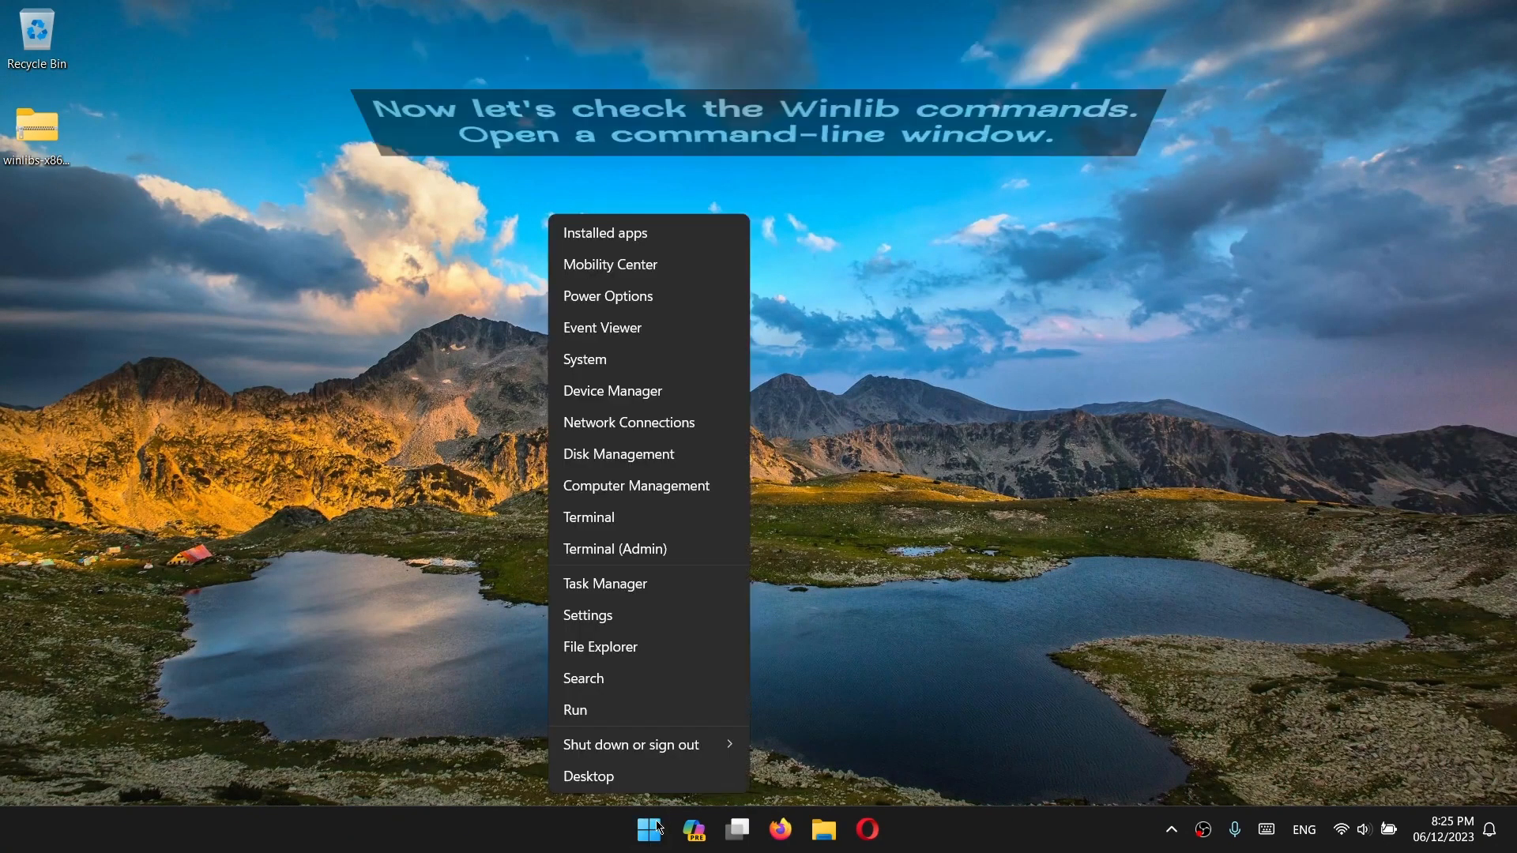
{"action": "left_click", "coordinate": [680, 522]}
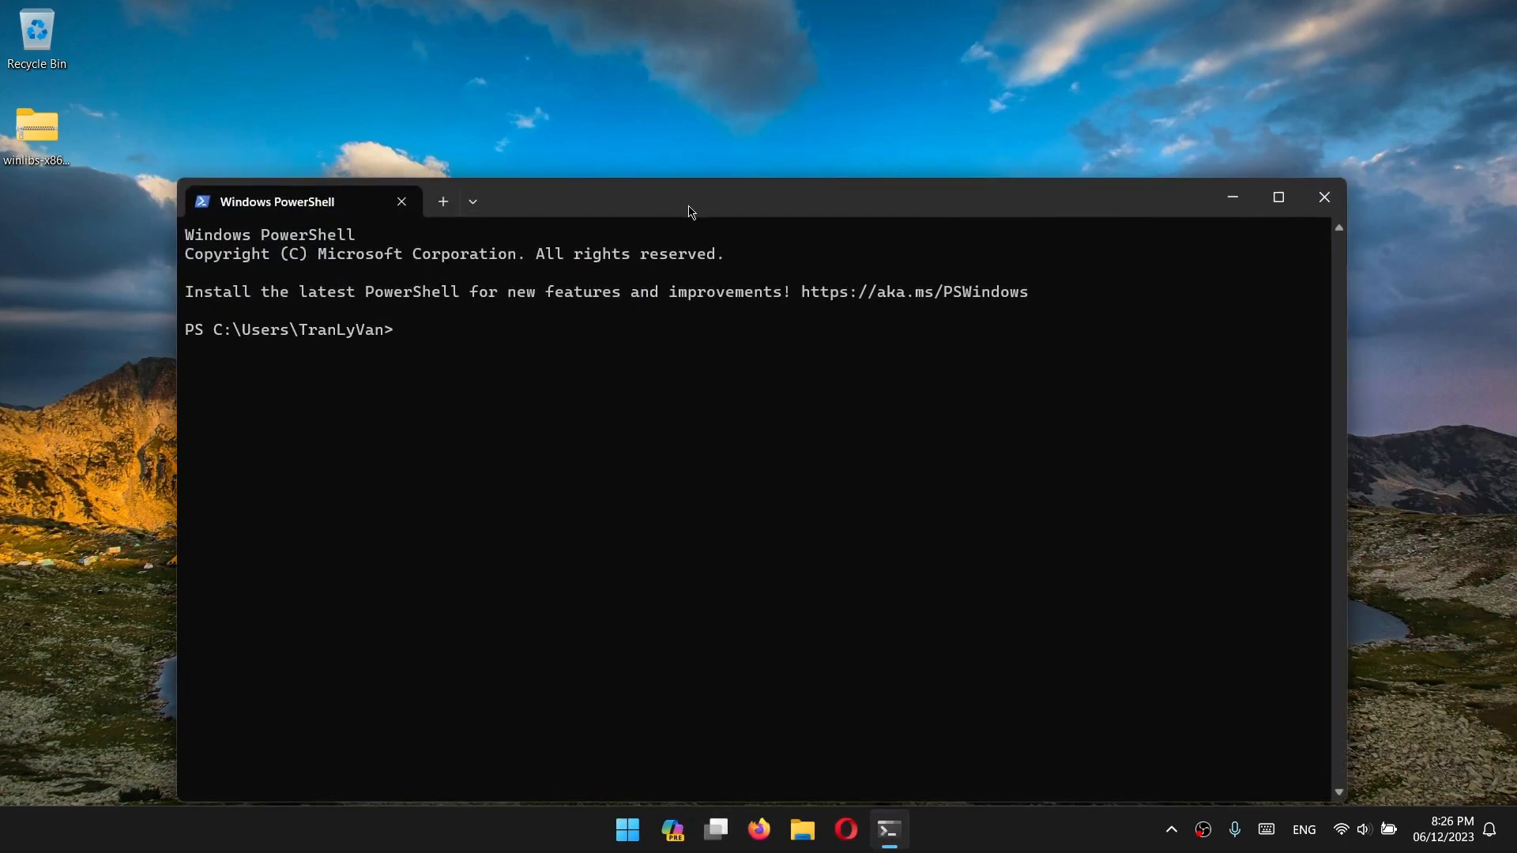
{"action": "left_click_drag", "start_coordinate": [692, 211], "coordinate": [718, 142]}
- Check the GCC compilers by running gcc --version and g++ --version in PowerShell
{"action": "type", "text": "gc"}
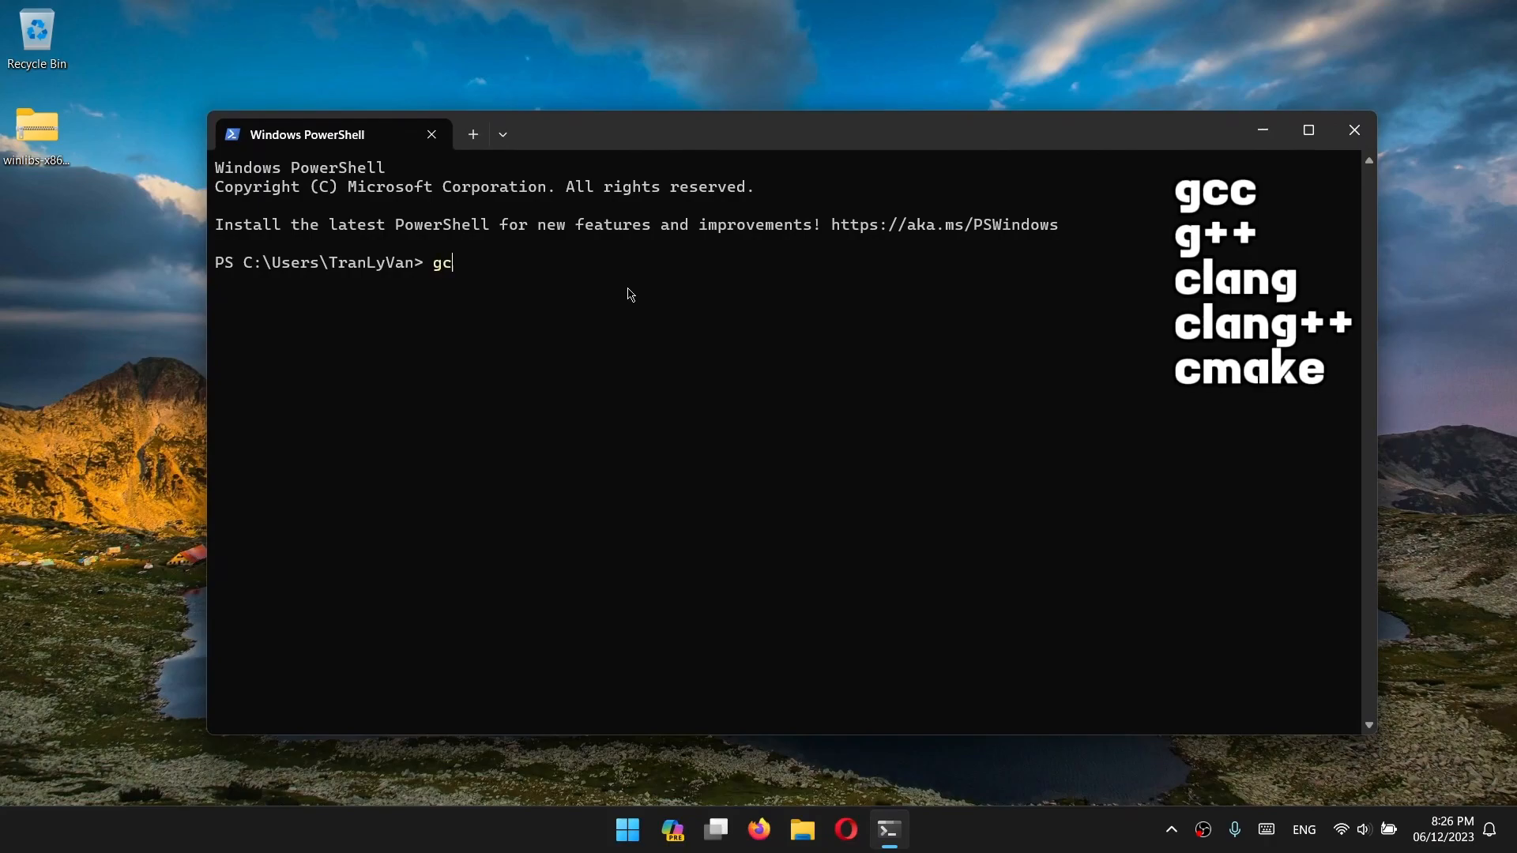
{"action": "type", "text": "c --version"}
{"action": "key", "text": "Return"}
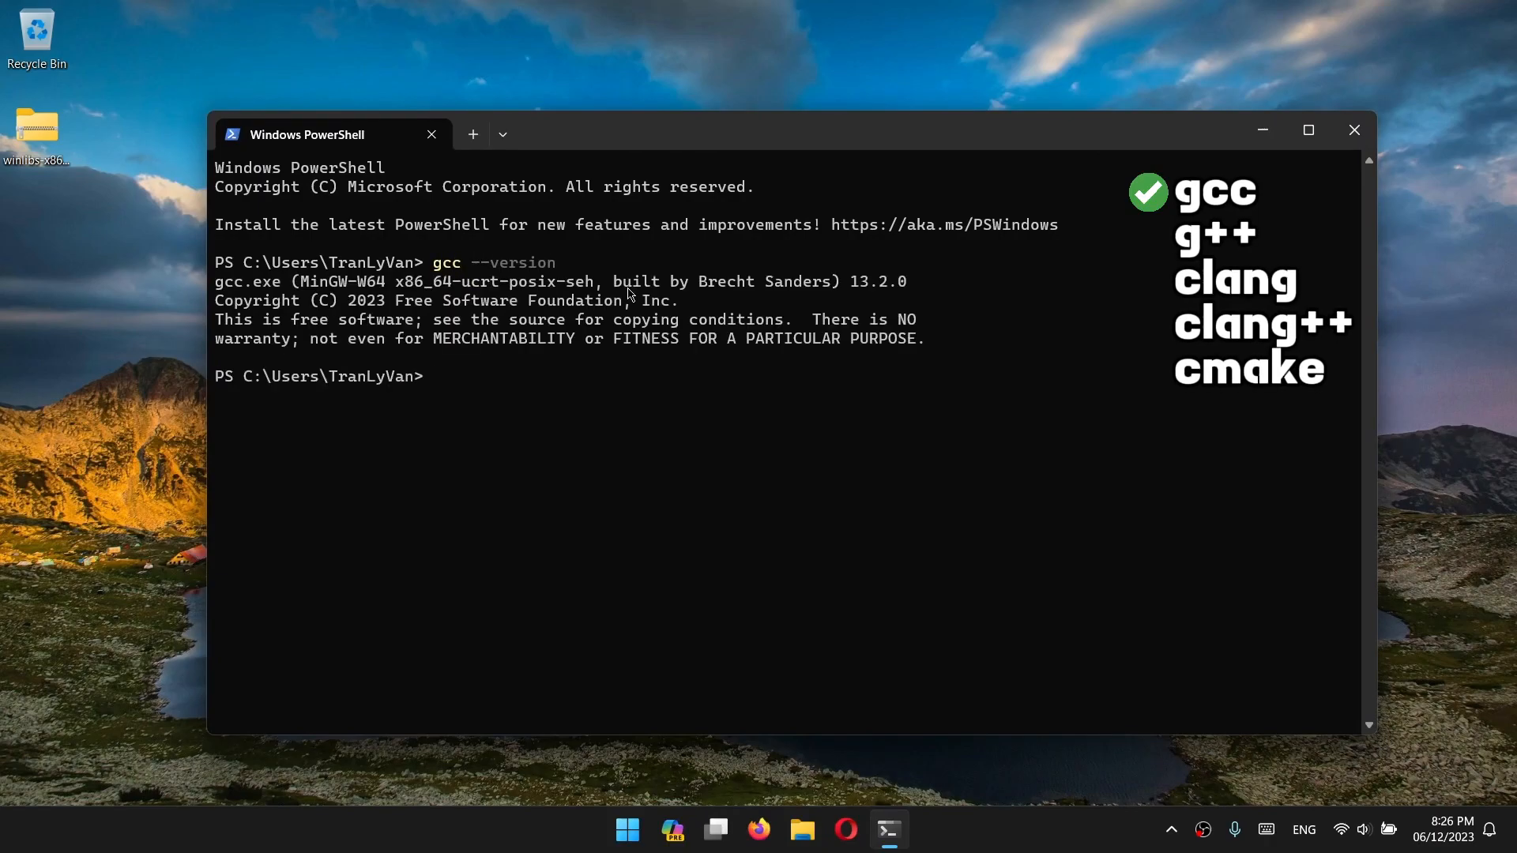
{"action": "type", "text": "g++ --version"}
{"action": "key", "text": "Return"}
- Check the remaining WinLibs tools by running clang --version, clang++ --version and cmake --version
{"action": "type", "text": "clang --versio"}
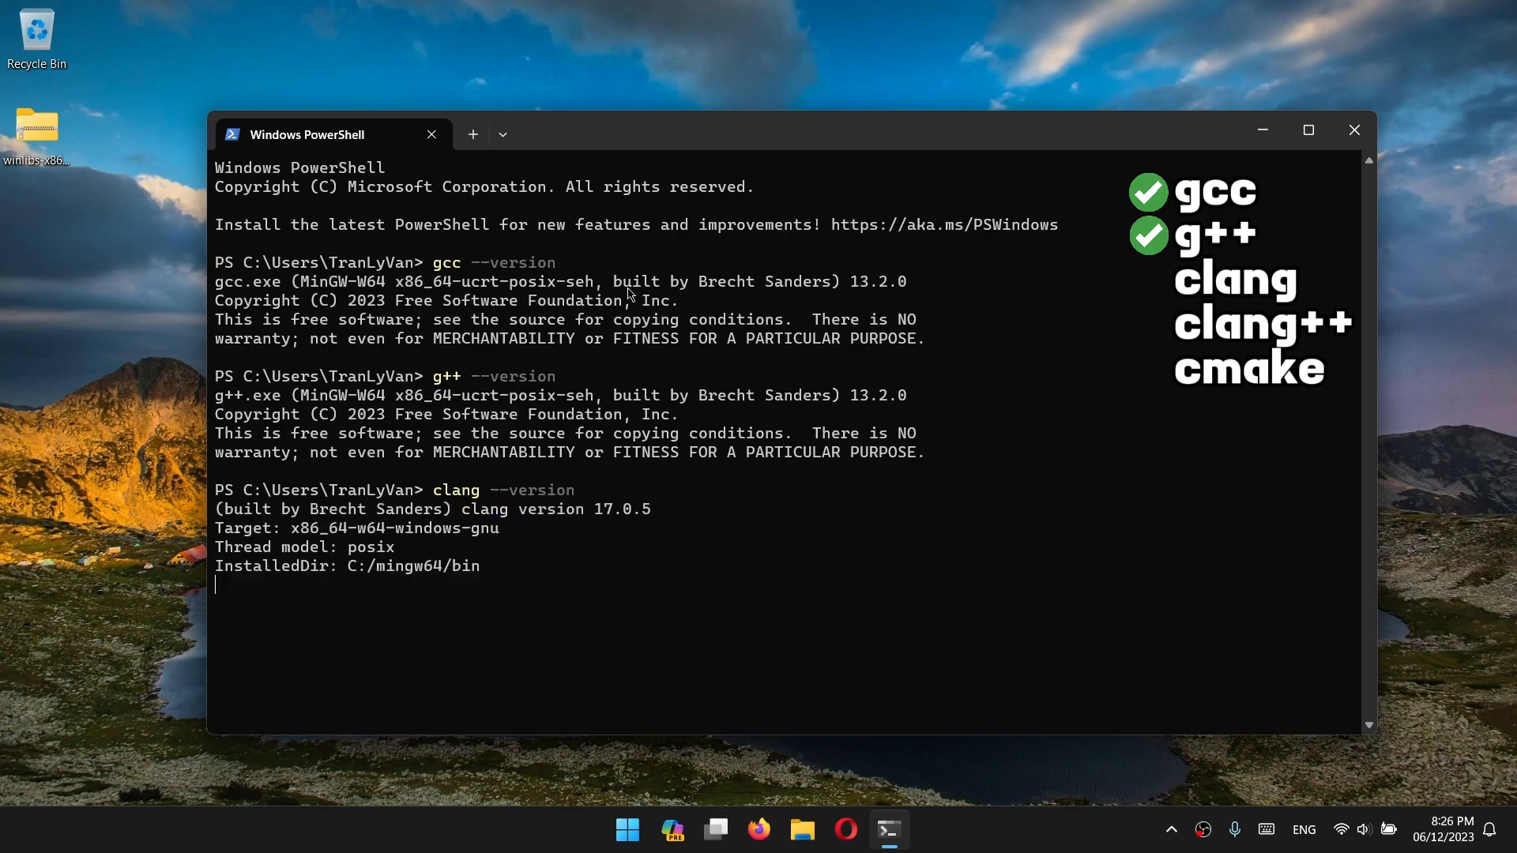
{"action": "type", "text": "clang"}
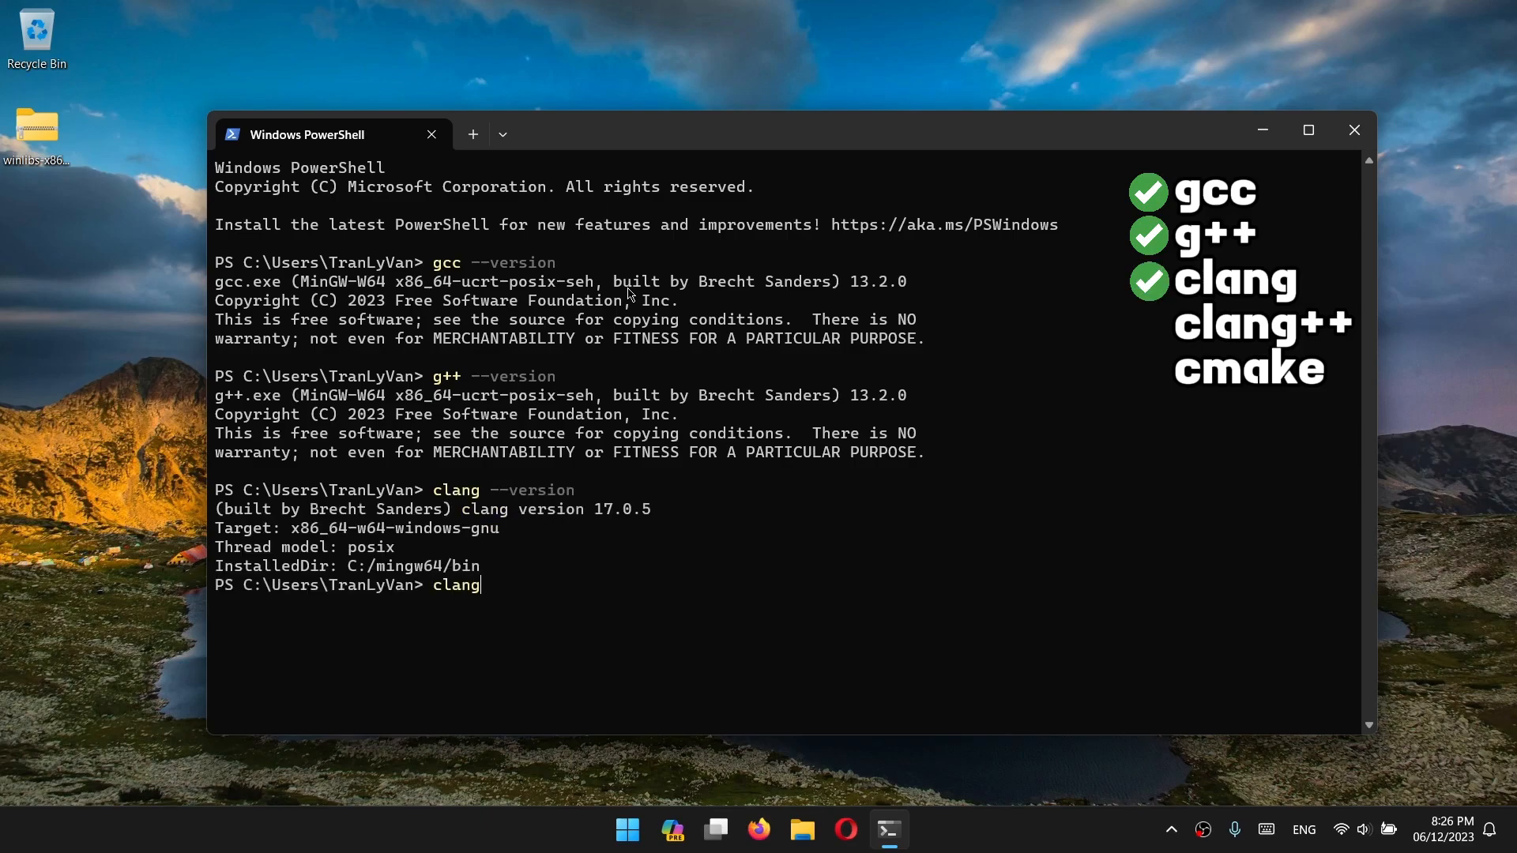
{"action": "type", "text": "++ --version"}
{"action": "key", "text": "Return"}
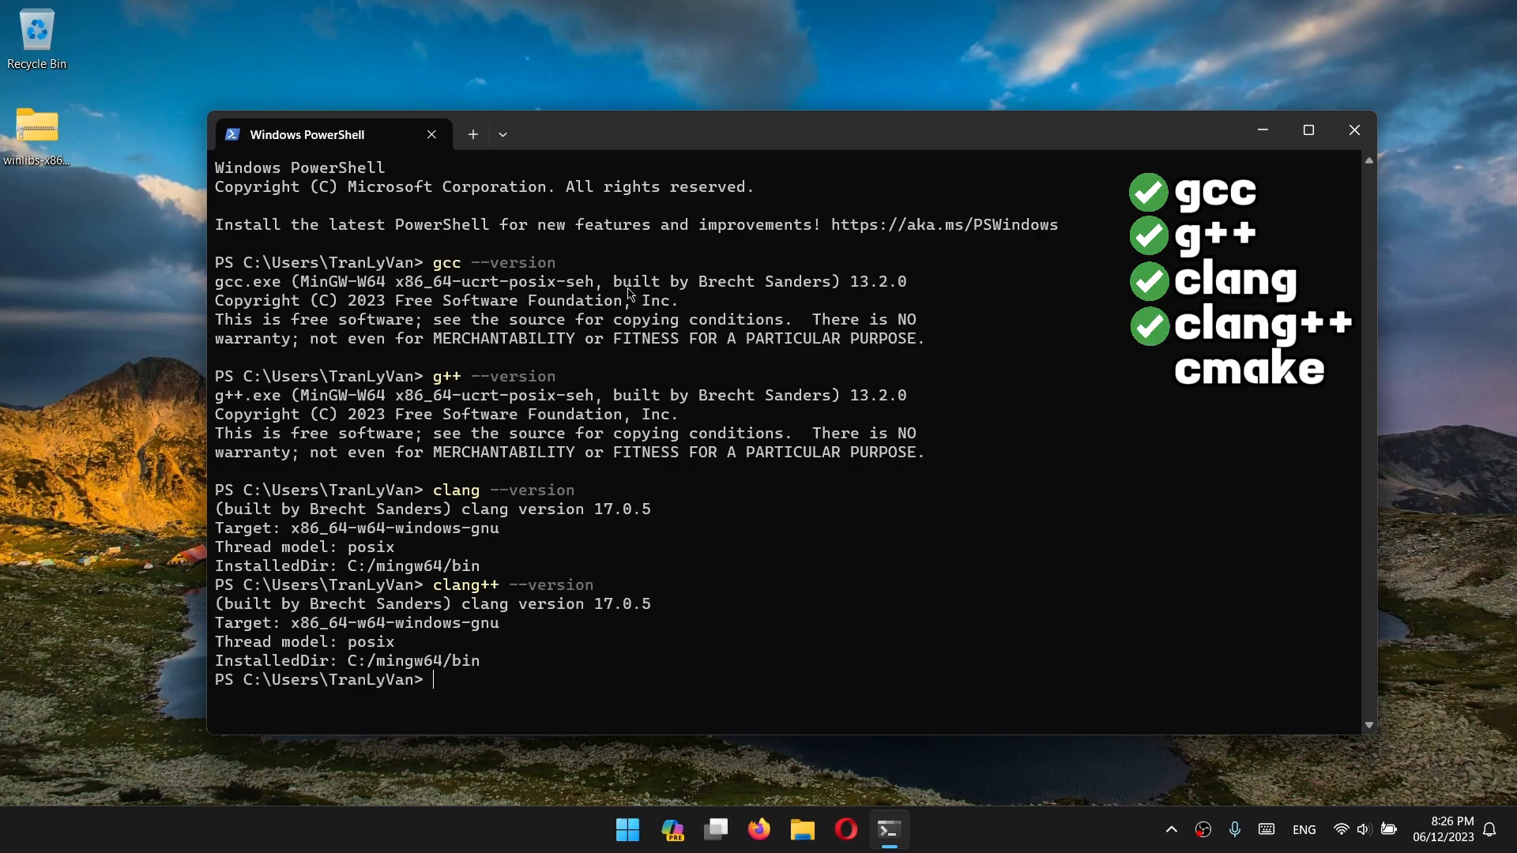
{"action": "type", "text": "cmake --version"}
{"action": "key", "text": "Return"}
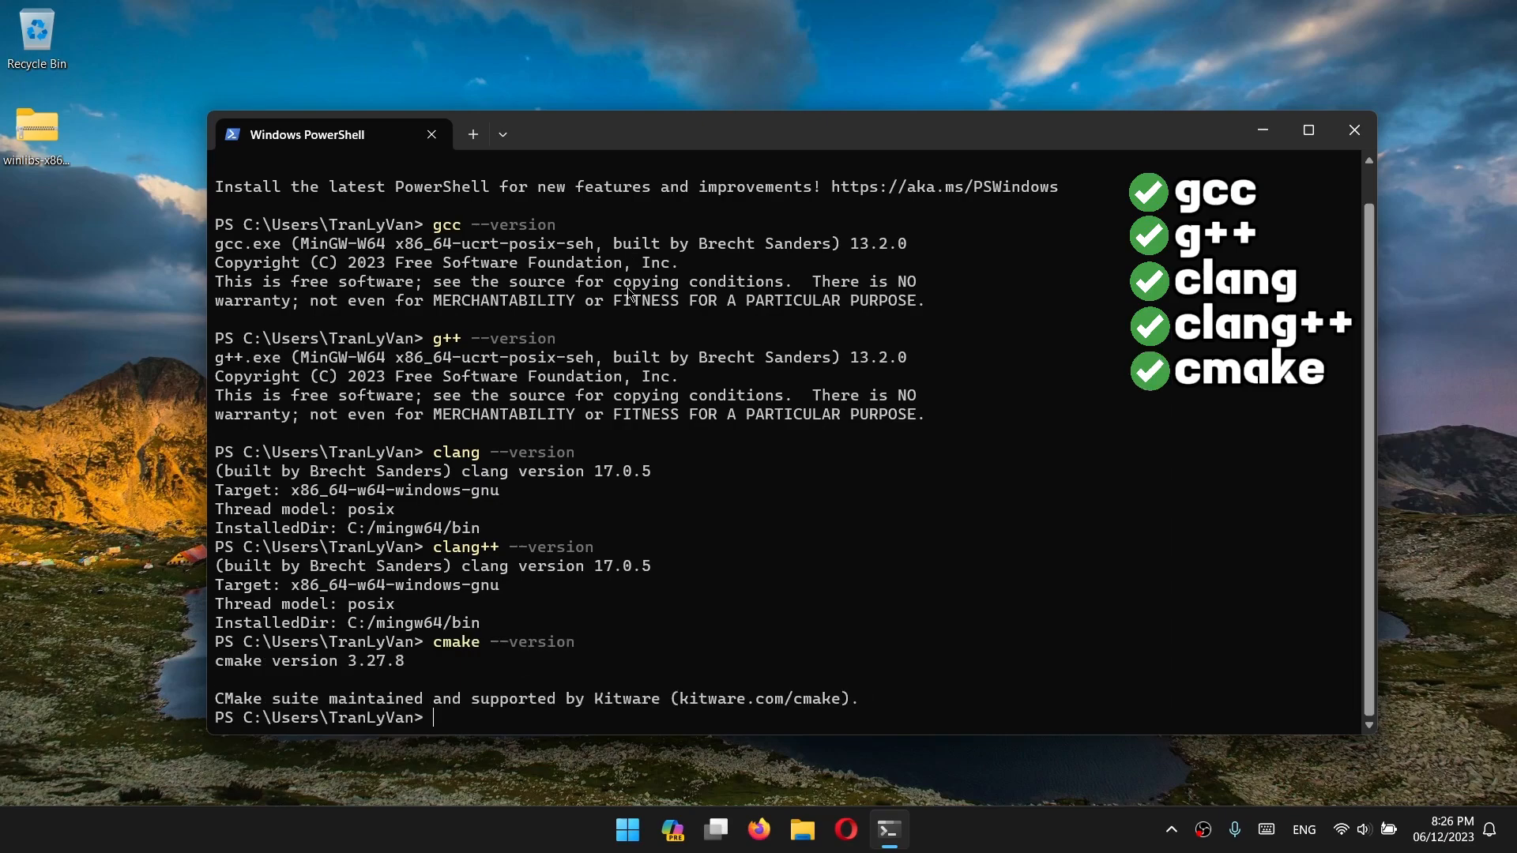